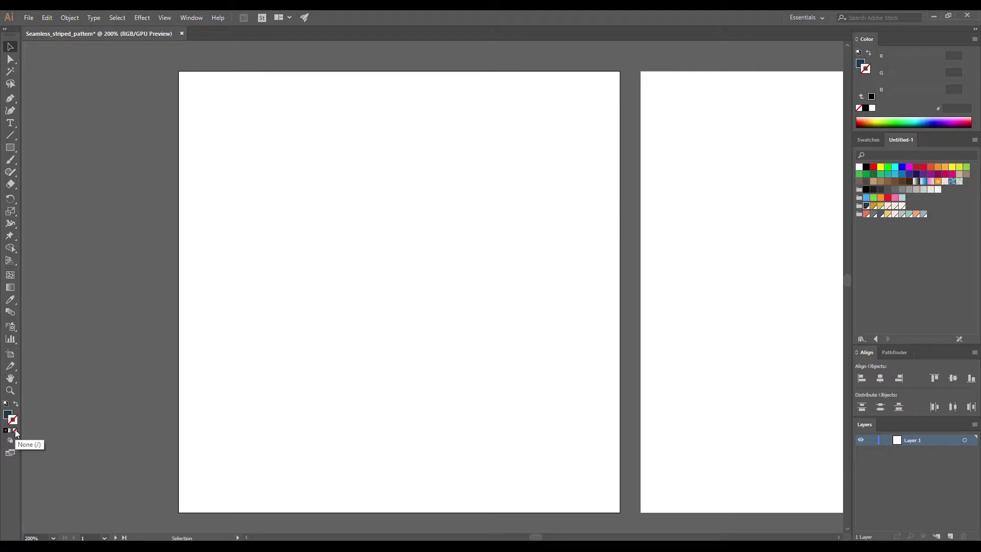
Step: Draw a thin wide navy rectangle on the first artboard, place a copy directly beneath it and fill the copy with pink
{"action": "left_click", "coordinate": [10, 147]}
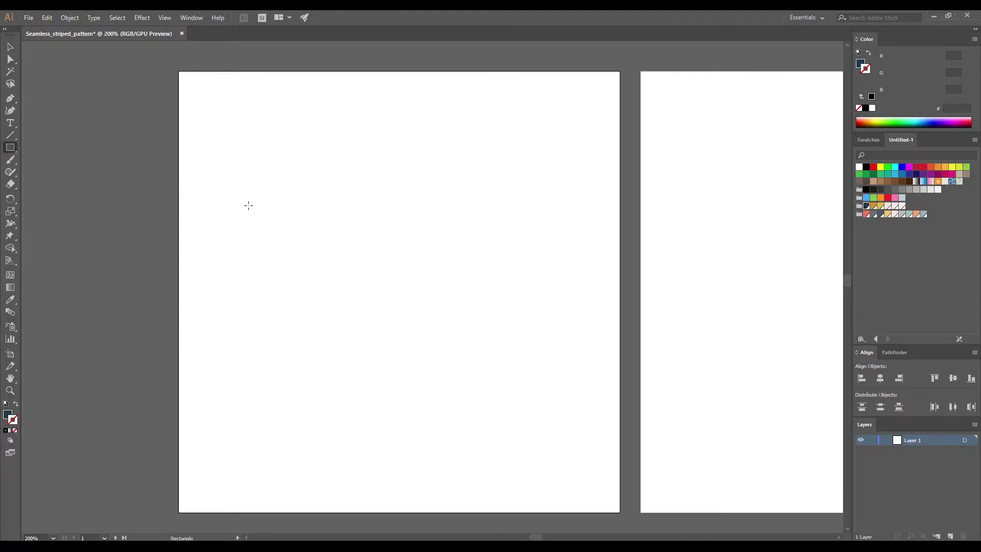
{"action": "left_click_drag", "start_coordinate": [278, 141], "coordinate": [474, 155]}
{"action": "key", "text": "v"}
{"action": "left_click_drag", "start_coordinate": [412, 149], "coordinate": [408, 162]}
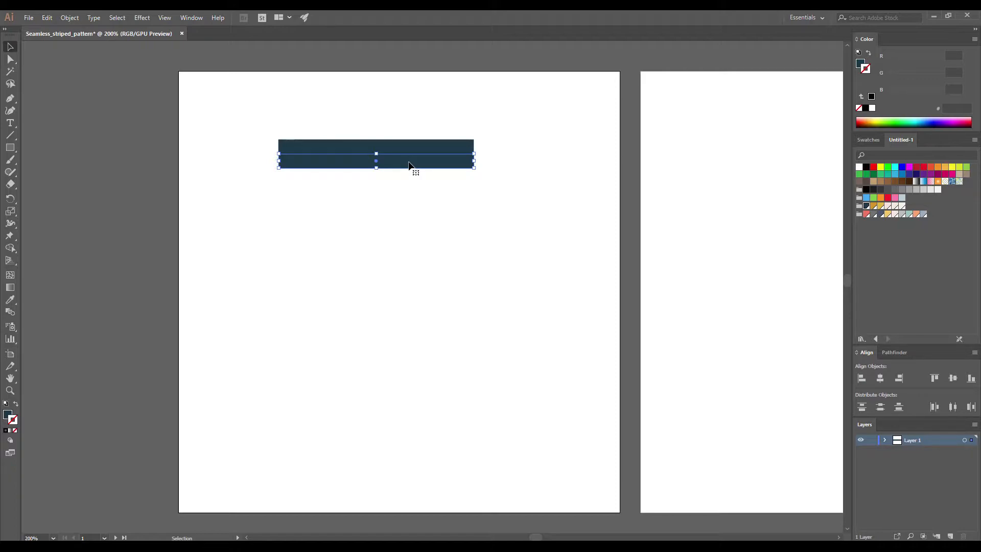
{"action": "left_click", "coordinate": [888, 206]}
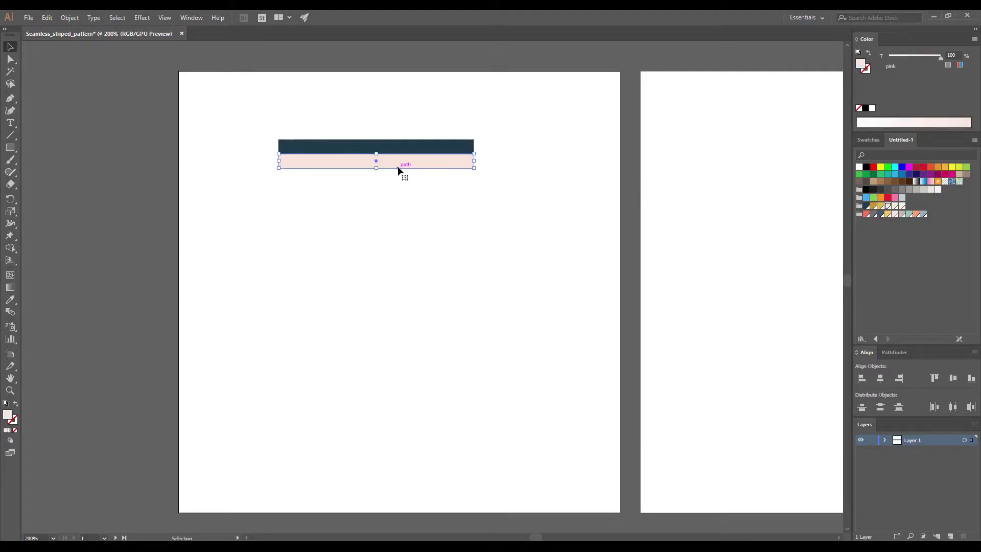
Step: Group the navy and pink bars
{"action": "left_click_drag", "start_coordinate": [421, 194], "coordinate": [279, 123]}
{"action": "right_click", "coordinate": [361, 152]}
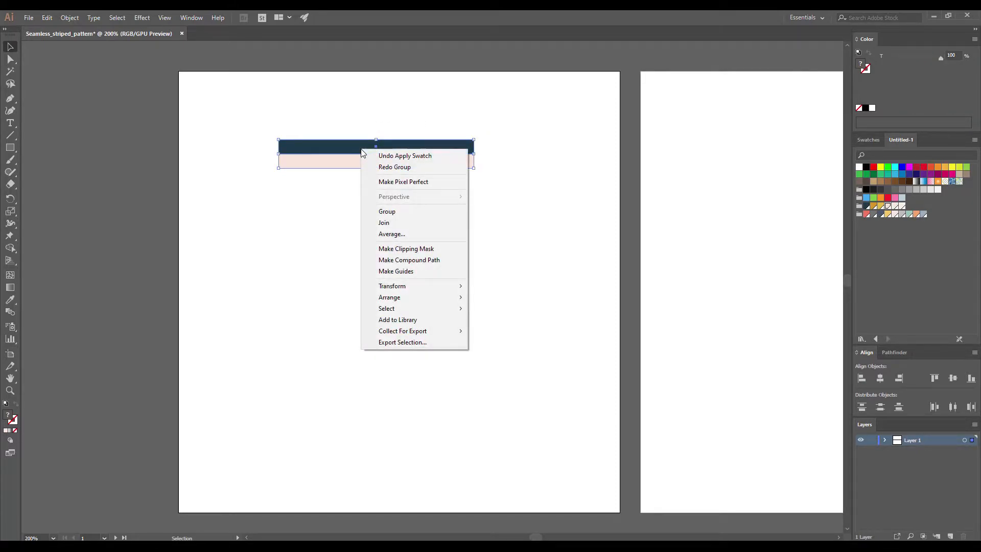
{"action": "left_click", "coordinate": [386, 211]}
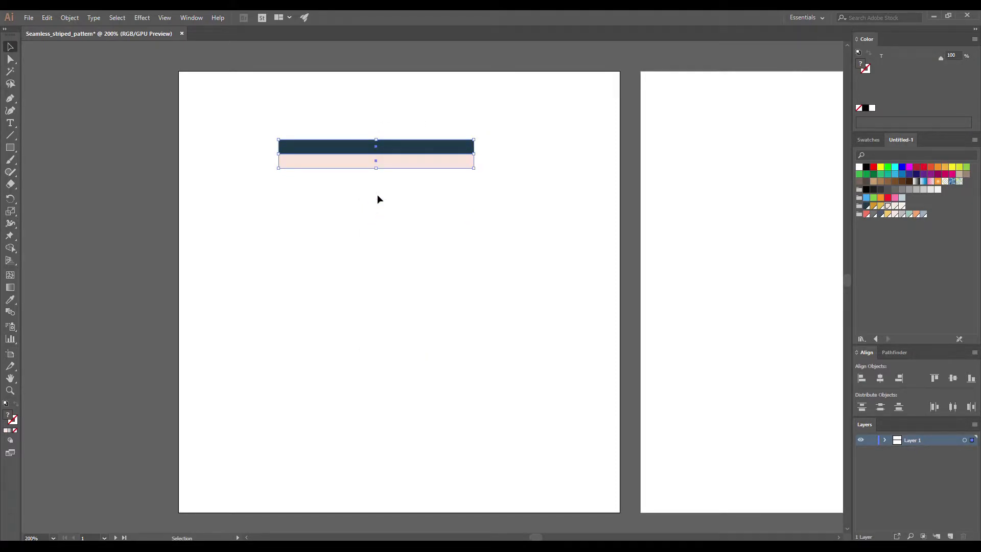
{"action": "left_click", "coordinate": [375, 188]}
Step: Make a new pattern swatch from the grouped navy and pink bars, keeping the default pattern options
{"action": "left_click_drag", "start_coordinate": [350, 121], "coordinate": [415, 185]}
{"action": "left_click", "coordinate": [70, 17]}
{"action": "mouse_move", "coordinate": [171, 272]}
{"action": "left_click", "coordinate": [217, 272]}
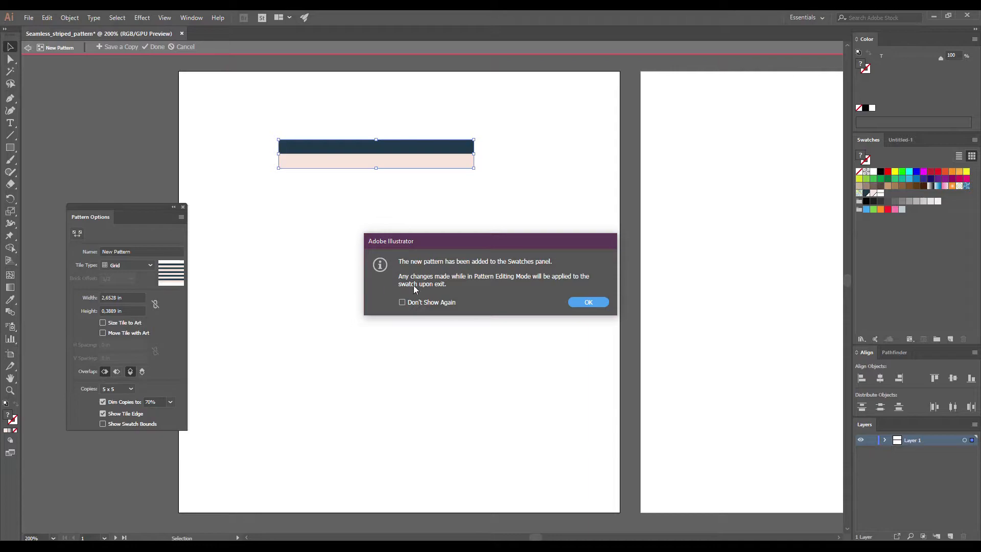
{"action": "left_click", "coordinate": [576, 300]}
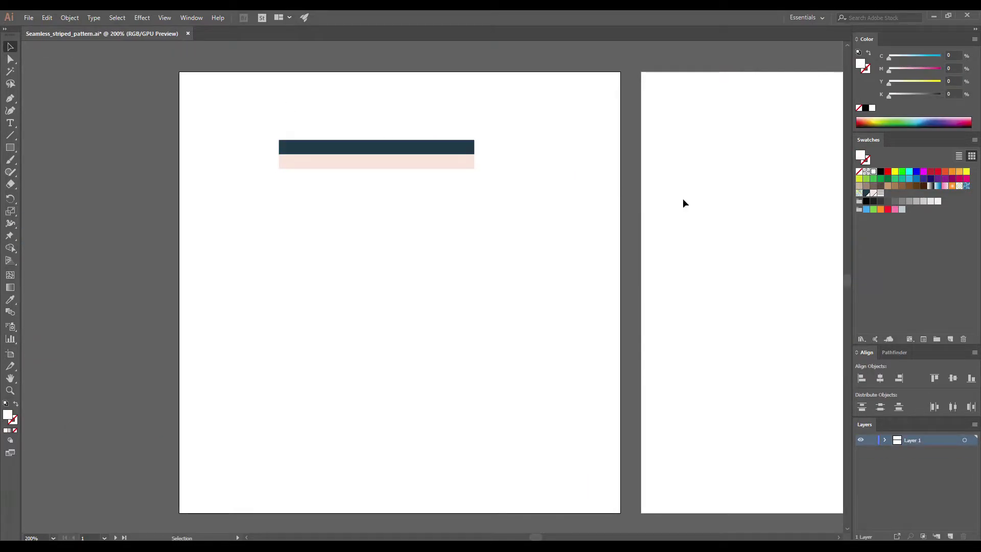
Step: Draw a large rectangle below the bars on the first artboard, filled with the new horizontal stripe pattern
{"action": "left_click", "coordinate": [880, 194]}
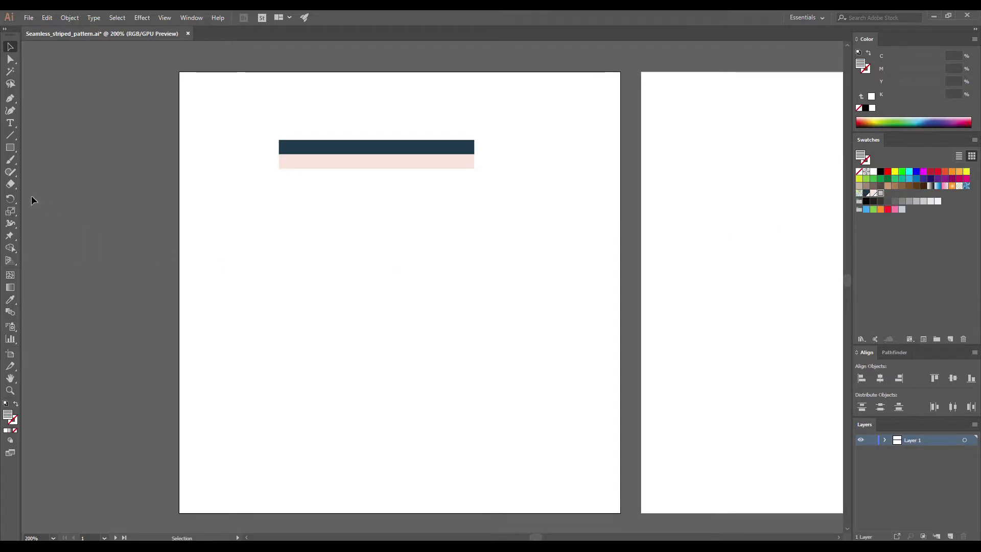
{"action": "left_click", "coordinate": [10, 149]}
{"action": "left_click_drag", "start_coordinate": [244, 254], "coordinate": [567, 470]}
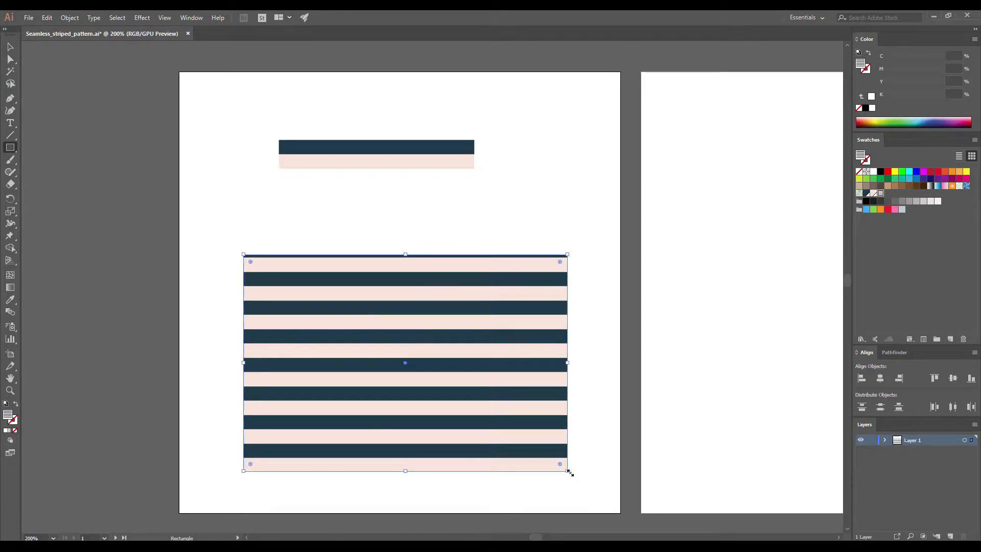
{"action": "key", "text": "v"}
{"action": "left_click", "coordinate": [744, 387]}
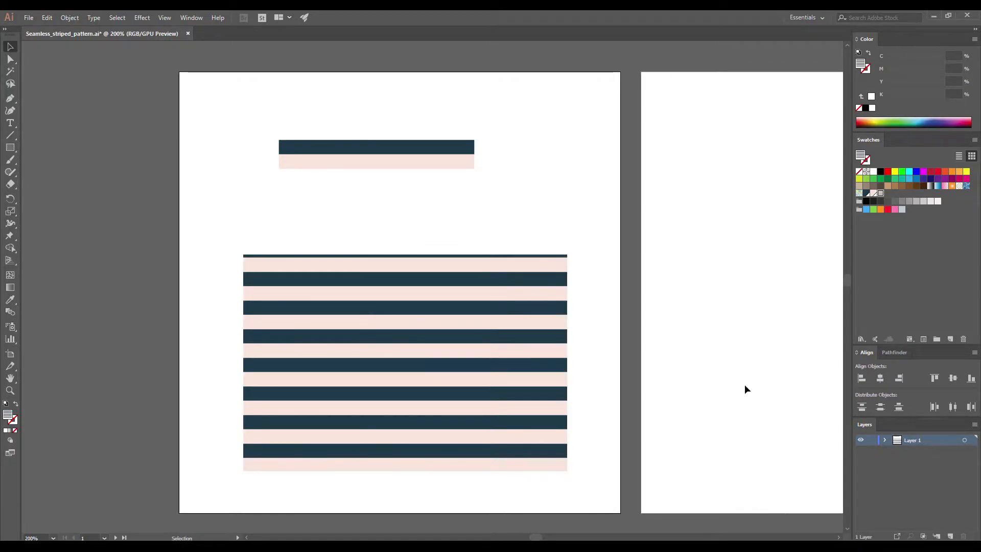
Step: Place a copy of the grouped bars on the second artboard and rotate it 90°
{"action": "left_click_drag", "start_coordinate": [744, 381], "coordinate": [374, 399]}
{"action": "left_click_drag", "start_coordinate": [80, 204], "coordinate": [531, 203]}
{"action": "right_click", "coordinate": [501, 217]}
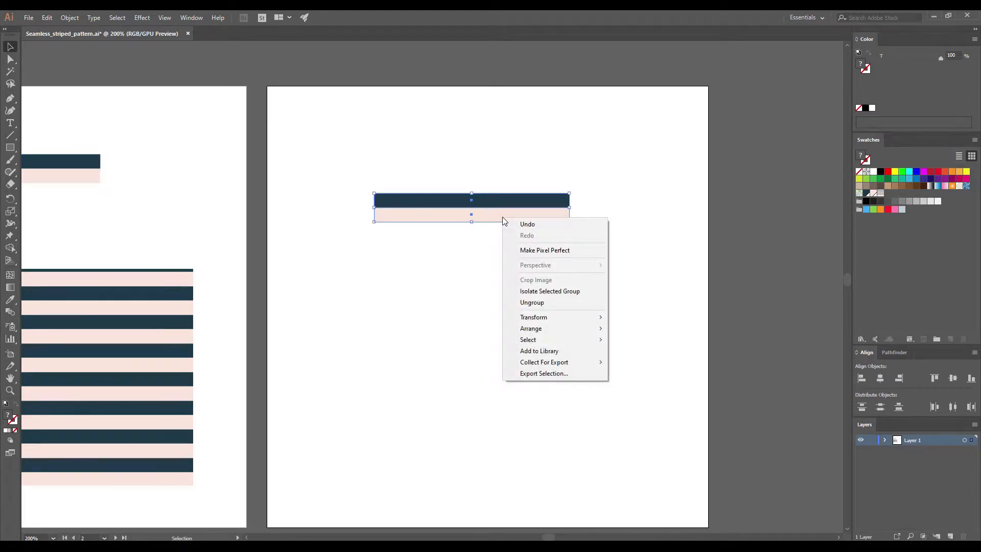
{"action": "mouse_move", "coordinate": [596, 320]}
{"action": "left_click", "coordinate": [633, 343]}
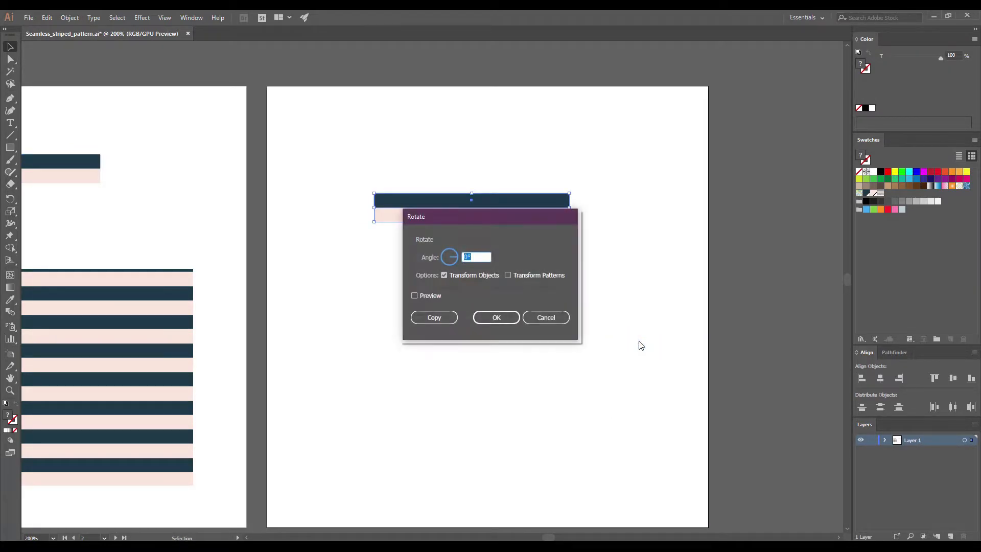
{"action": "type", "text": "90"}
{"action": "left_click", "coordinate": [426, 299]}
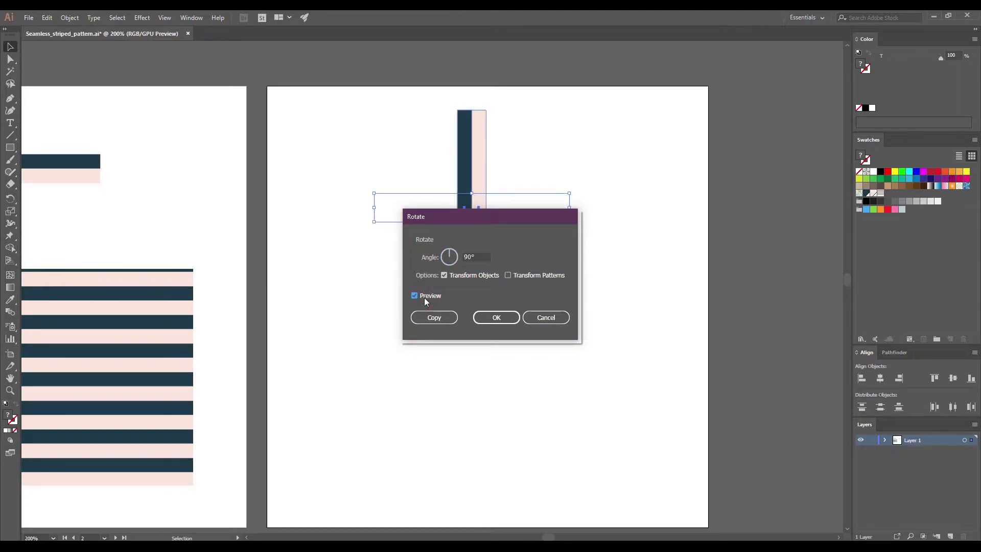
{"action": "left_click", "coordinate": [493, 319]}
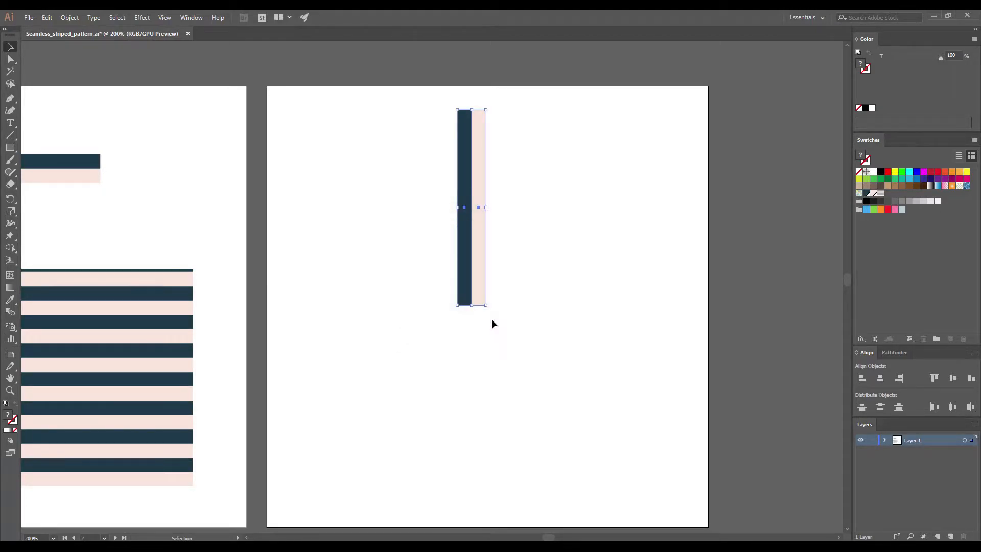
Step: Save the vertical bars as a pattern swatch and draw a wide rectangle filled with that pattern below them
{"action": "left_click_drag", "start_coordinate": [467, 260], "coordinate": [892, 197]}
{"action": "left_click", "coordinate": [713, 241]}
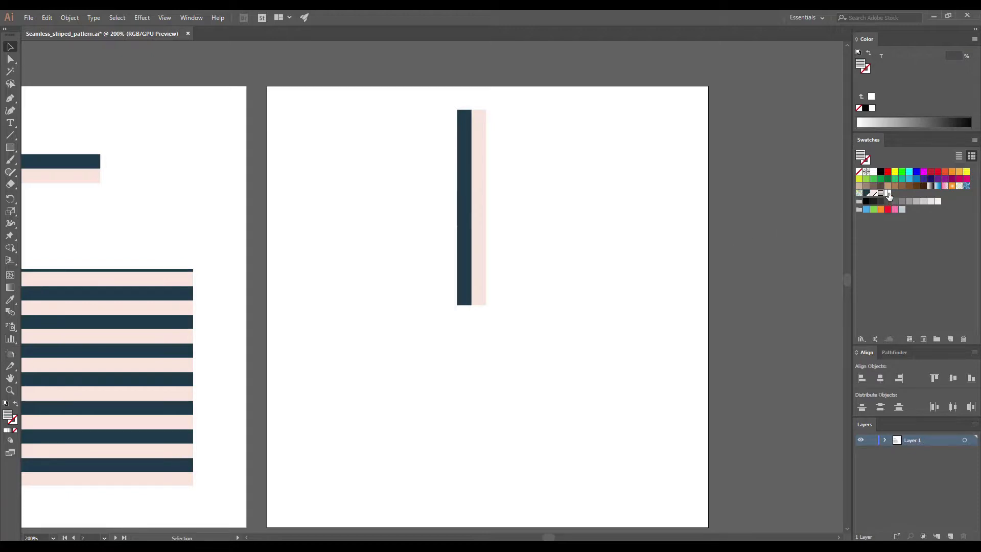
{"action": "left_click", "coordinate": [10, 147]}
{"action": "left_click_drag", "start_coordinate": [299, 342], "coordinate": [661, 377]}
{"action": "key", "text": "v"}
{"action": "left_click", "coordinate": [661, 377]}
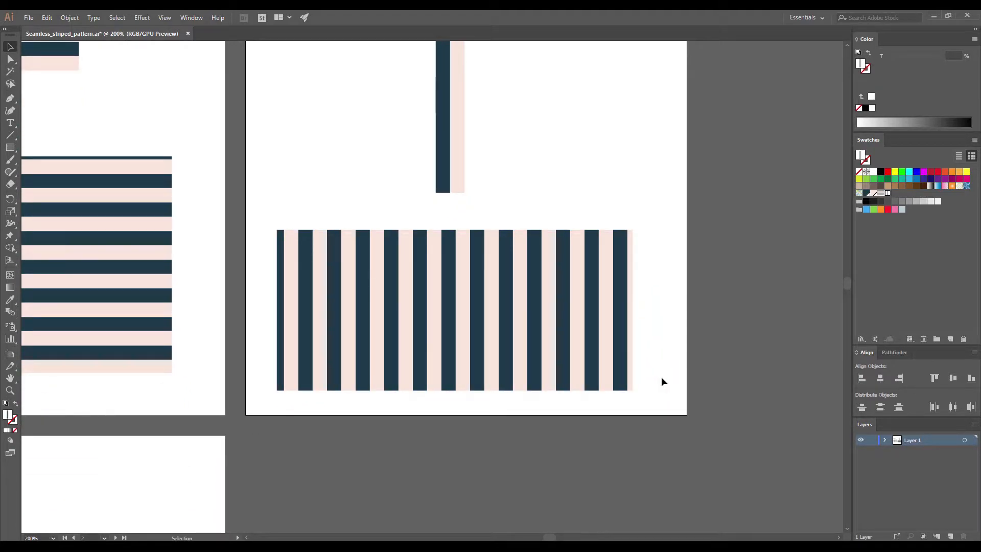
Step: Check the width and height of the empty third artboard in its properties
{"action": "left_click_drag", "start_coordinate": [313, 464], "coordinate": [654, 209]}
{"action": "left_click_drag", "start_coordinate": [442, 368], "coordinate": [482, 272]}
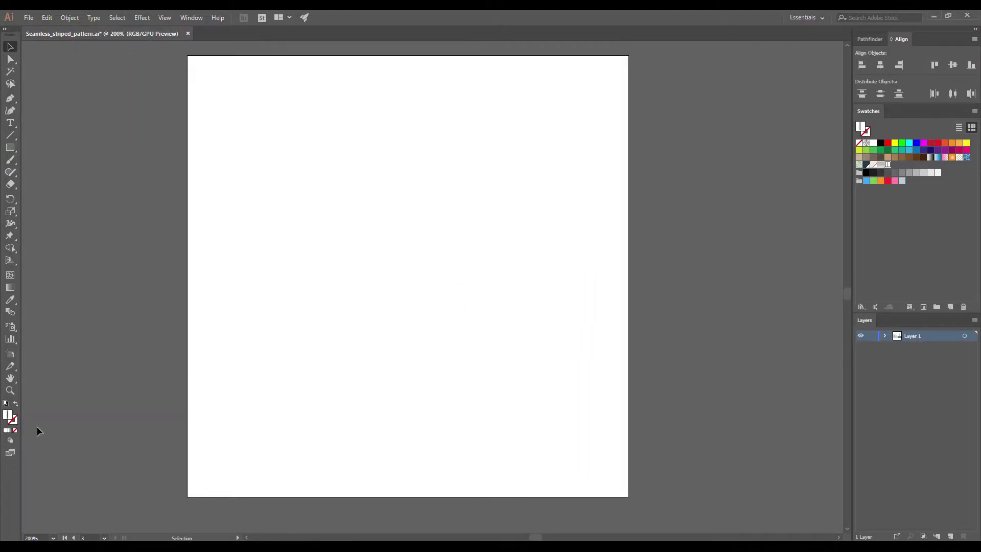
{"action": "left_click", "coordinate": [10, 354]}
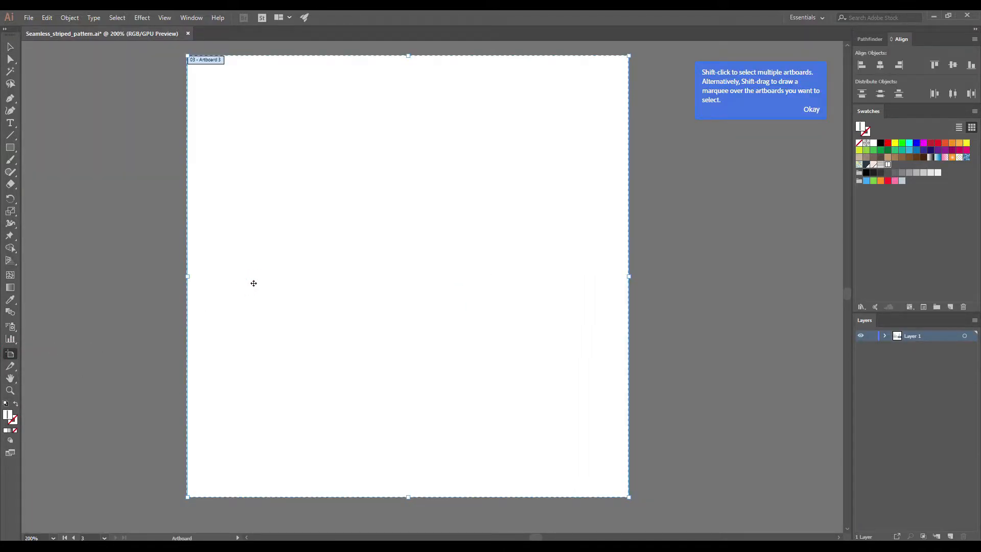
{"action": "left_click", "coordinate": [811, 108]}
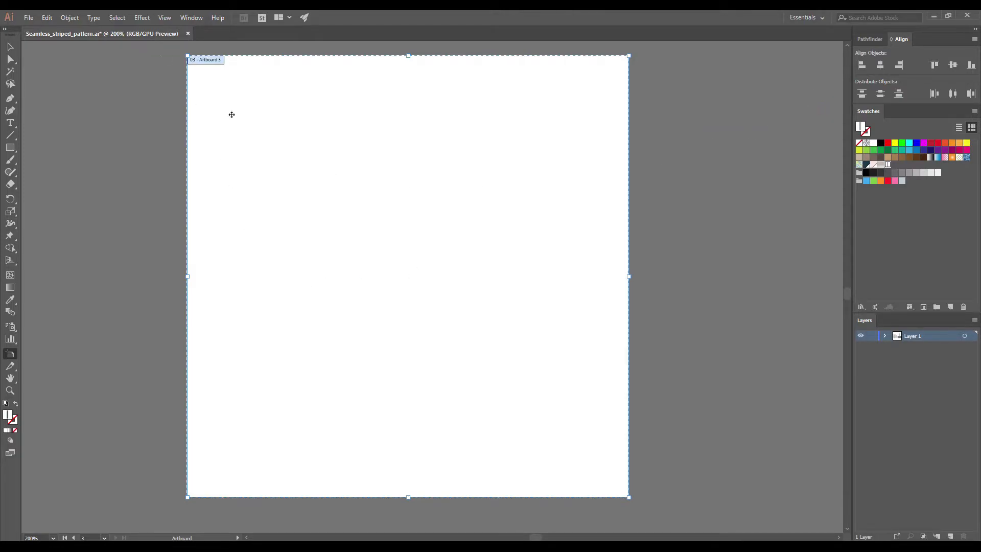
{"action": "left_click", "coordinate": [191, 17]}
{"action": "left_click", "coordinate": [254, 399]}
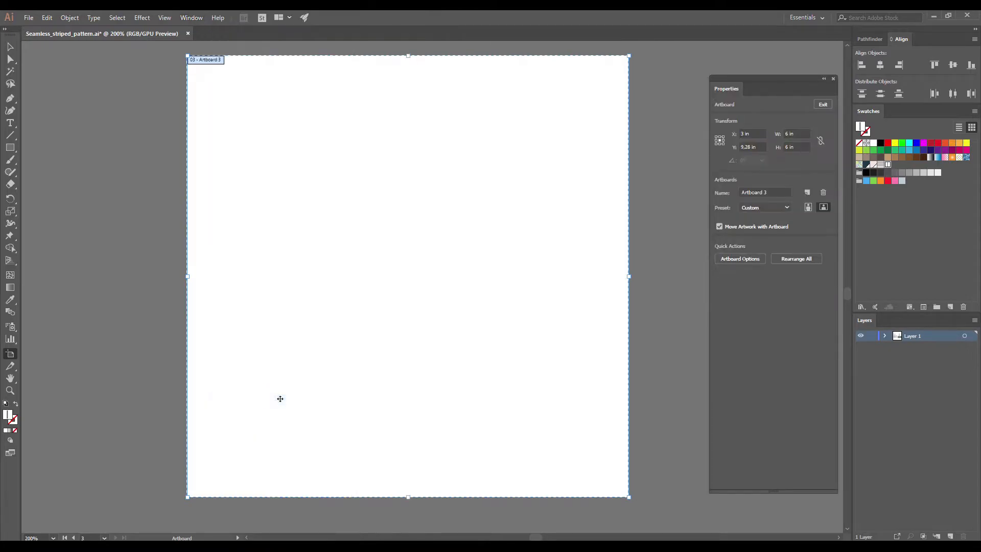
{"action": "left_click", "coordinate": [833, 79]}
{"action": "left_click", "coordinate": [10, 46]}
{"action": "left_click", "coordinate": [115, 165]}
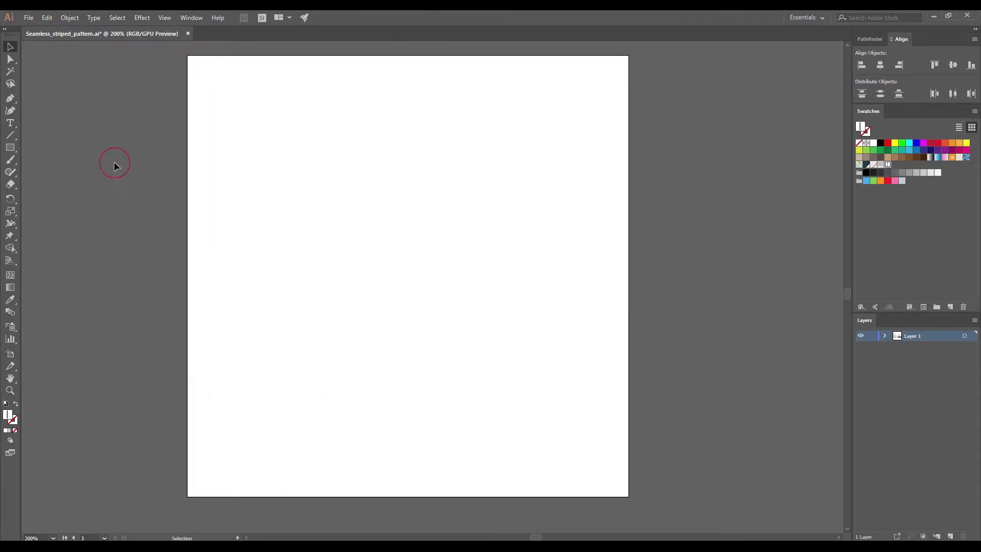
Step: Draw a horizontal navy line about 7.1 in long across the third artboard, with no fill and a 14 pt stroke
{"action": "left_click", "coordinate": [11, 136]}
{"action": "left_click", "coordinate": [16, 431]}
{"action": "left_click", "coordinate": [13, 419]}
{"action": "left_click", "coordinate": [729, 164]}
{"action": "left_click", "coordinate": [833, 85]}
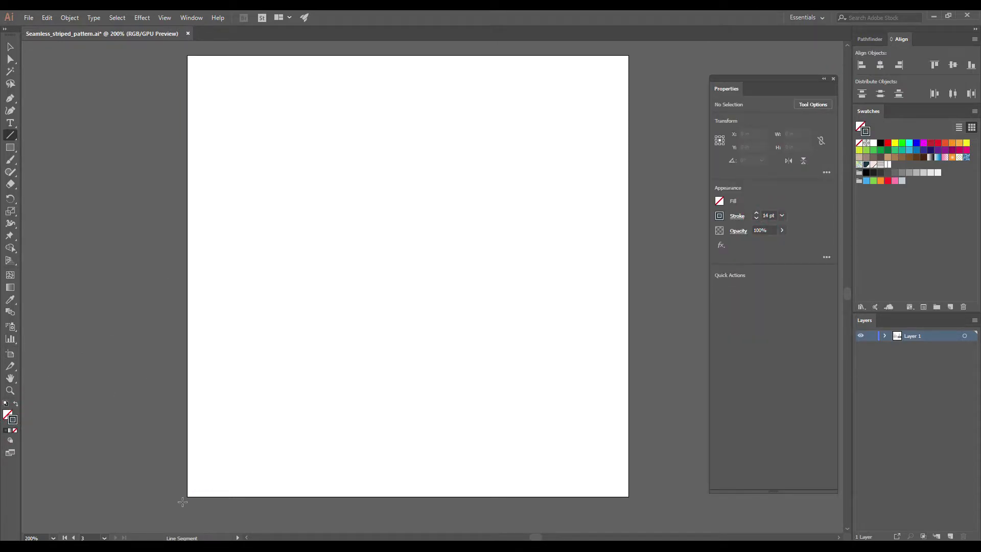
{"action": "left_click_drag", "start_coordinate": [145, 248], "coordinate": [669, 247]}
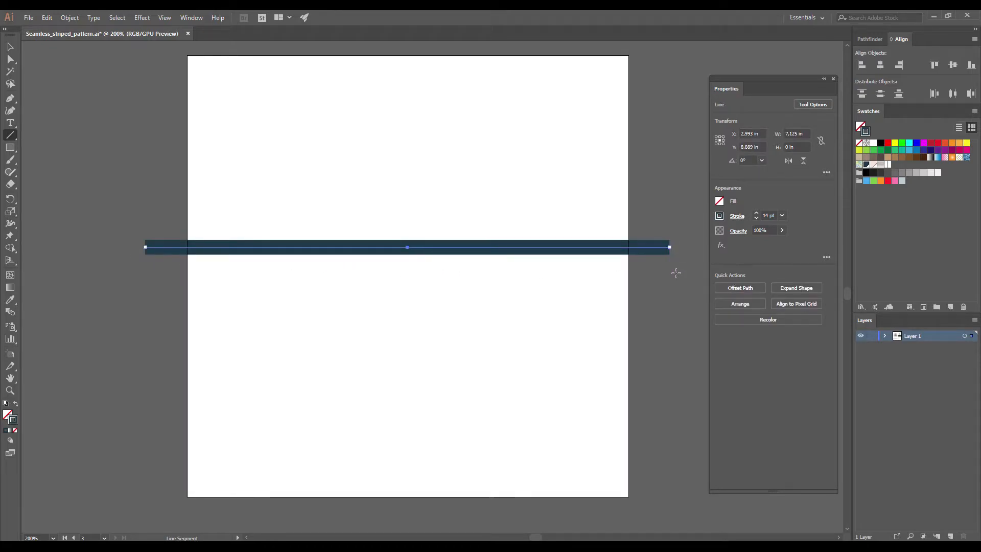
Step: Rotate the navy line on the third artboard by 45°
{"action": "key", "text": "v"}
{"action": "right_click", "coordinate": [509, 245]}
{"action": "mouse_move", "coordinate": [542, 394]}
{"action": "left_click", "coordinate": [638, 419]}
{"action": "type", "text": "46"}
{"action": "key", "text": "Down"}
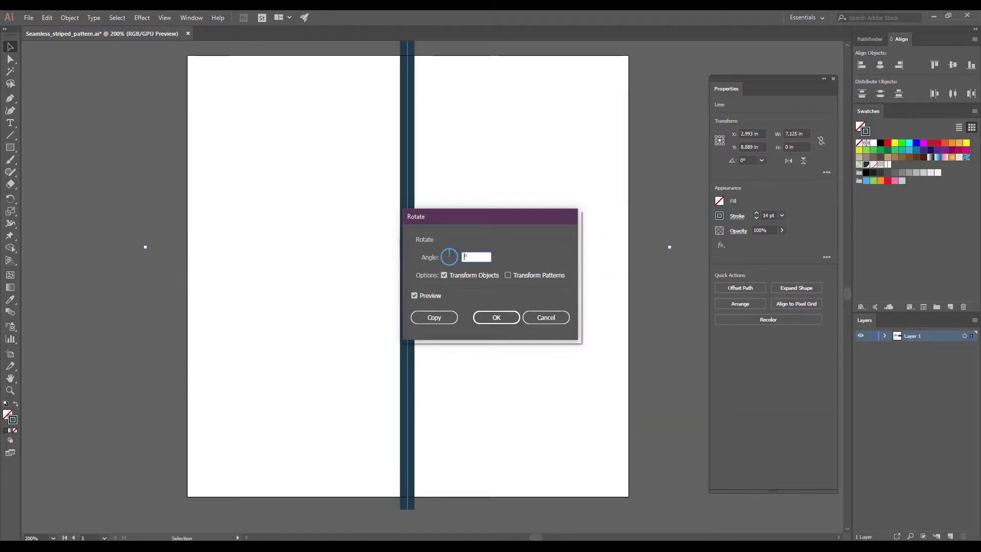
{"action": "left_click", "coordinate": [414, 295]}
{"action": "left_click", "coordinate": [414, 295]}
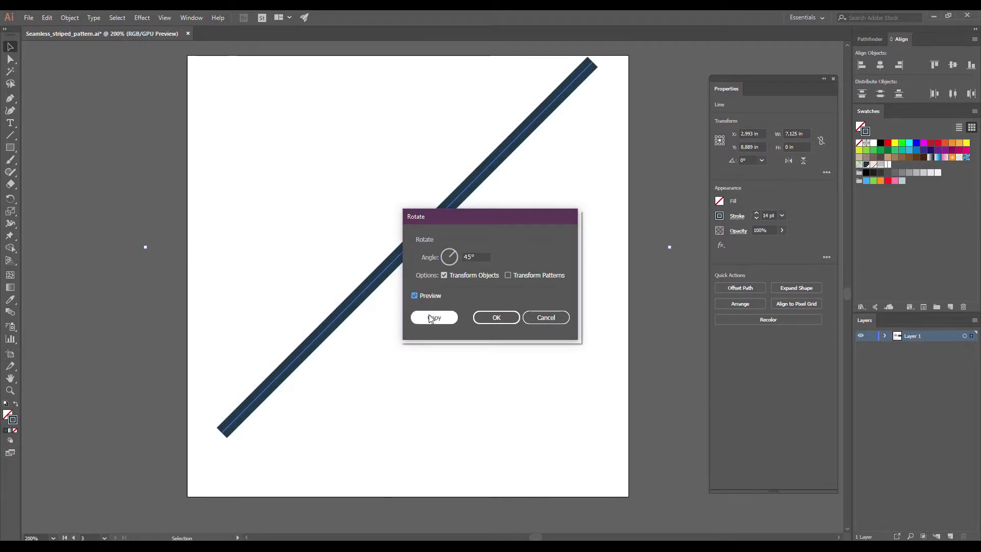
{"action": "left_click", "coordinate": [496, 317]}
Step: Lengthen the diagonal line to span about 6.45 in each way and center it on the third artboard's upper-left corner
{"action": "left_click_drag", "start_coordinate": [407, 263], "coordinate": [409, 281]}
{"action": "left_click_drag", "start_coordinate": [592, 89], "coordinate": [628, 145]}
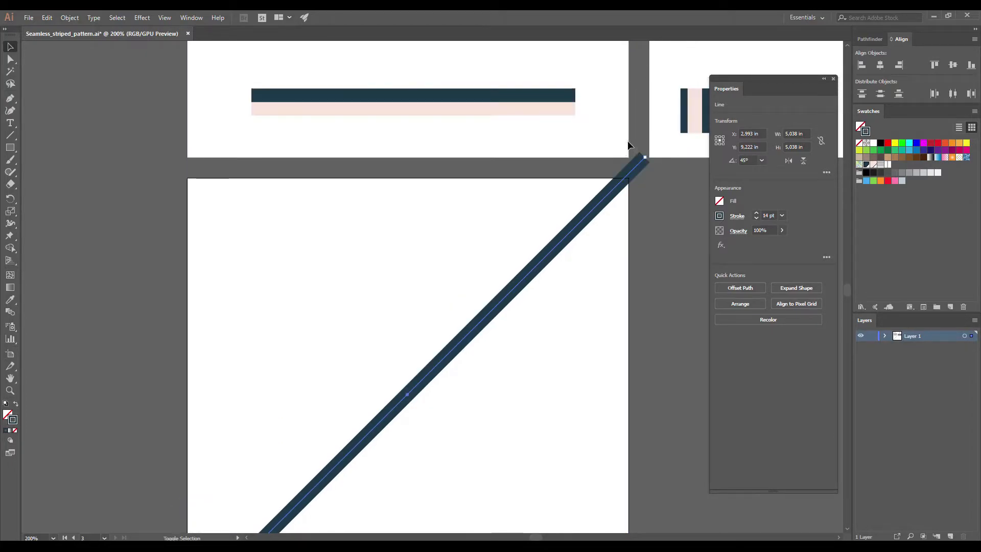
{"action": "scroll", "coordinate": [561, 206], "scroll_direction": "down", "scroll_amount": 1}
{"action": "left_click_drag", "start_coordinate": [584, 287], "coordinate": [543, 227]}
{"action": "left_click_drag", "start_coordinate": [404, 291], "coordinate": [241, 131]}
{"action": "left_click", "coordinate": [248, 148]}
{"action": "left_click", "coordinate": [228, 139]}
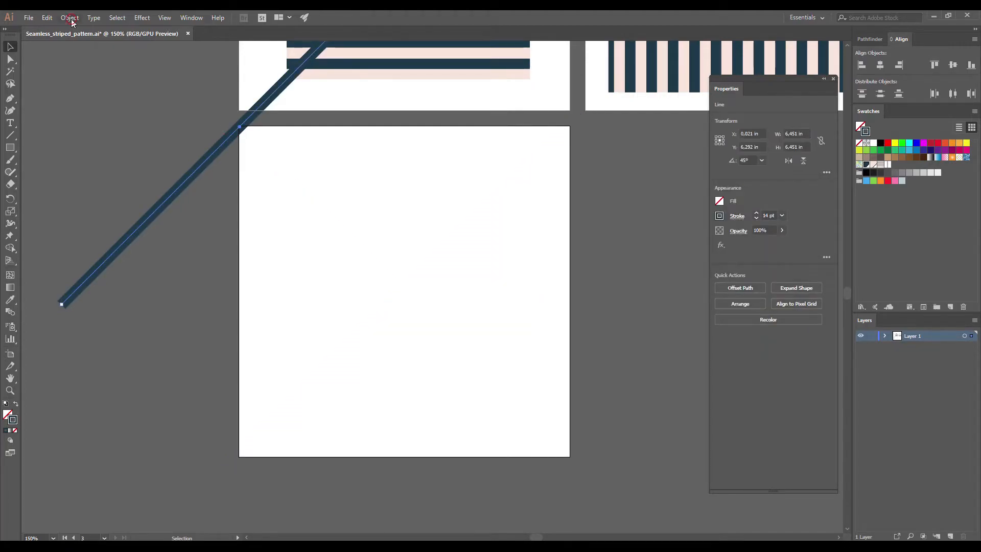
Step: Make a copy of the diagonal line moved 6 in horizontally and 6 in vertically, onto the artboard's lower-right corner
{"action": "left_click", "coordinate": [70, 17]}
{"action": "mouse_move", "coordinate": [132, 29]}
{"action": "left_click", "coordinate": [227, 45]}
{"action": "left_click", "coordinate": [466, 212]}
{"action": "left_click_drag", "start_coordinate": [471, 213], "coordinate": [446, 213]}
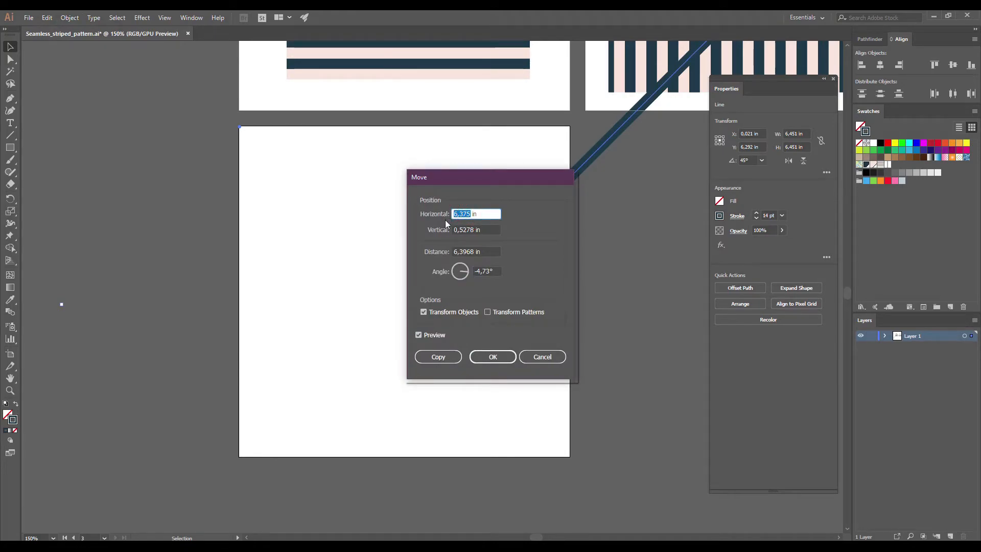
{"action": "type", "text": "6"}
{"action": "key", "text": "Tab"}
{"action": "type", "text": "6"}
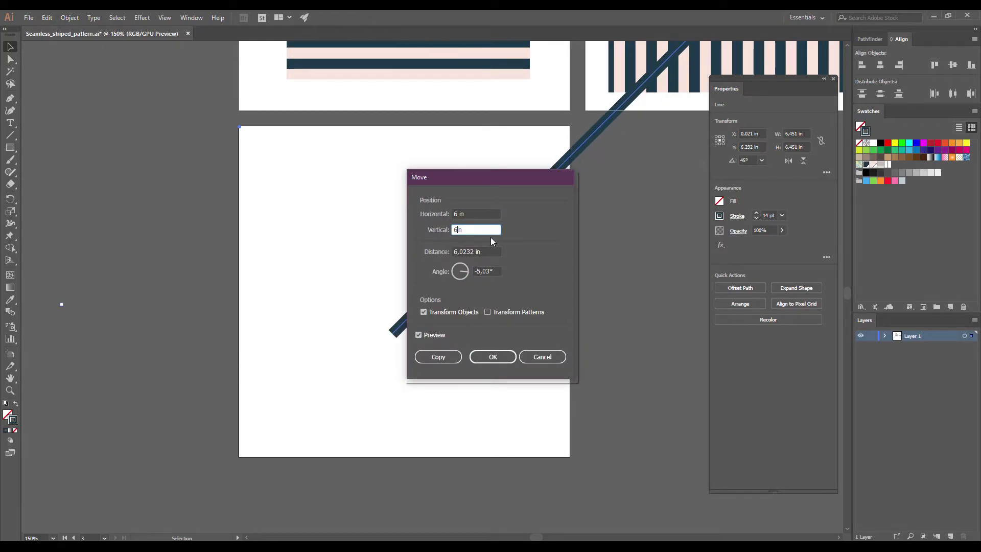
{"action": "left_click", "coordinate": [418, 335]}
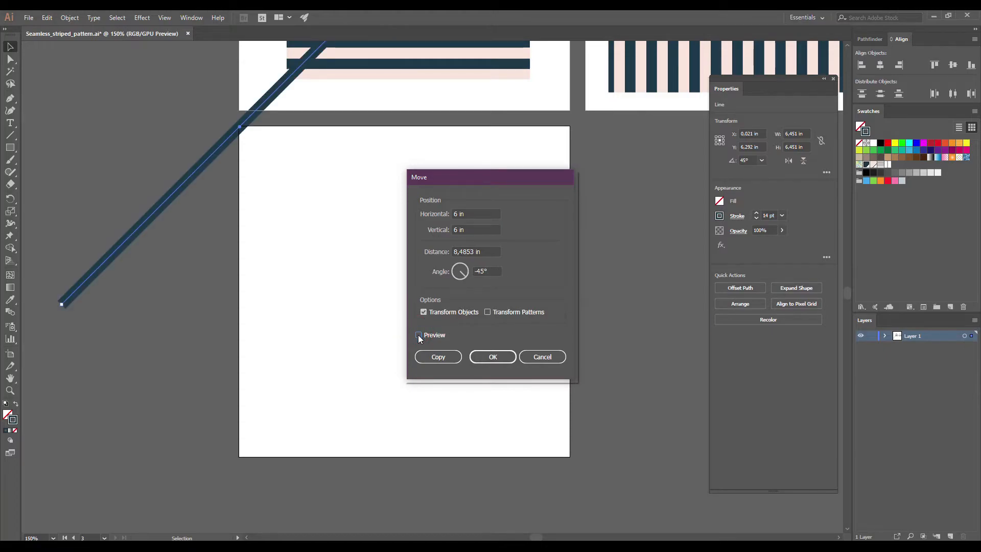
{"action": "left_click", "coordinate": [419, 335]}
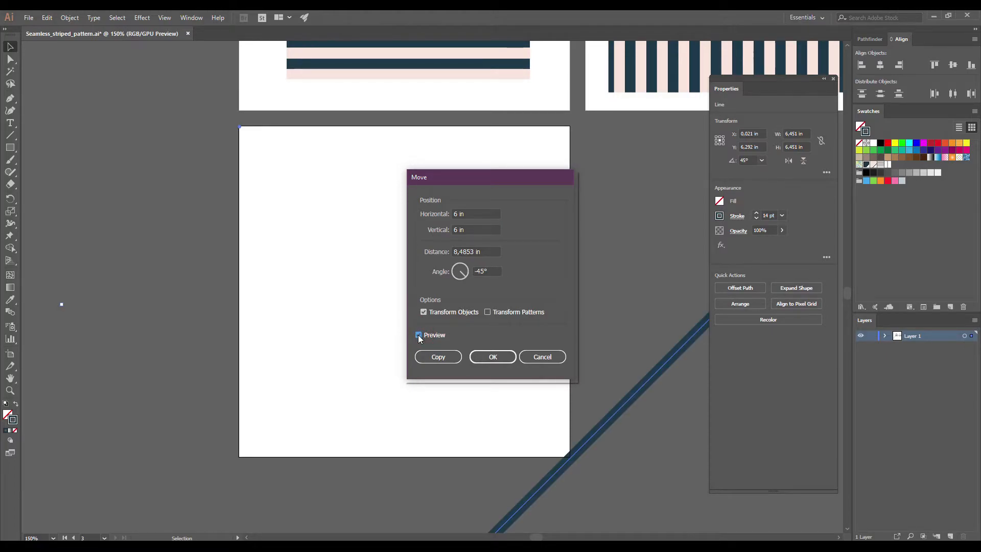
{"action": "left_click", "coordinate": [438, 356]}
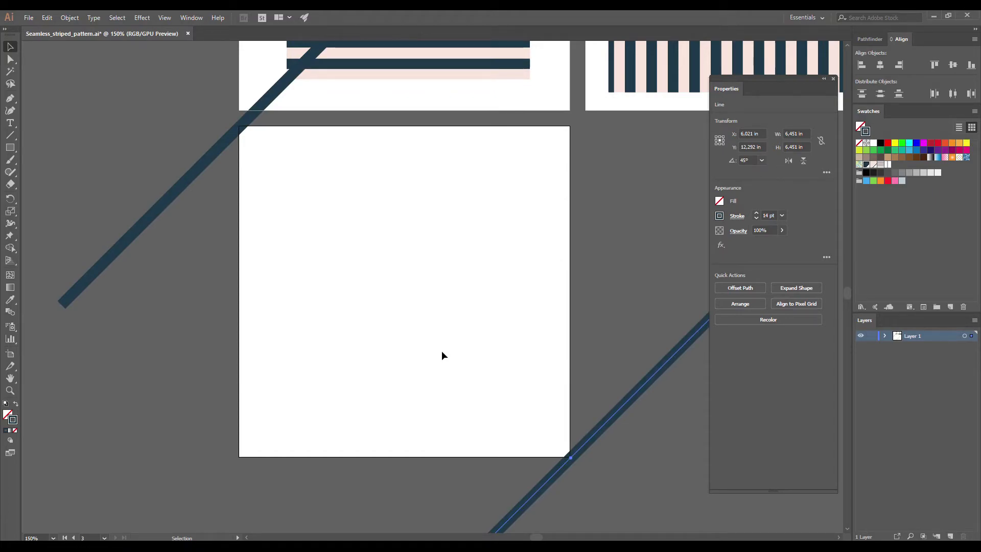
{"action": "left_click", "coordinate": [441, 350]}
Step: Blend the two diagonal navy lines at the opposite corners of the third artboard
{"action": "left_click", "coordinate": [206, 159]}
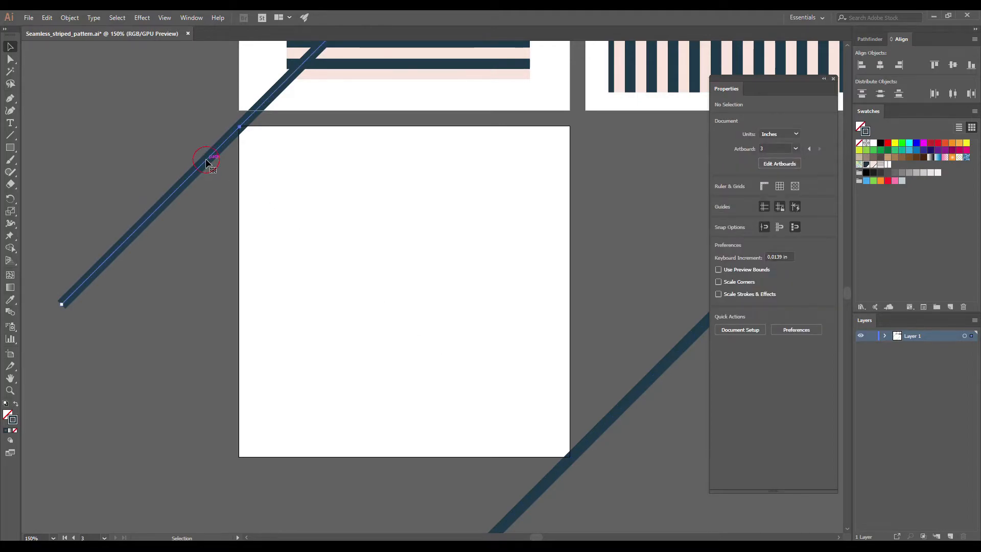
{"action": "left_click", "coordinate": [593, 434], "text": "shift"}
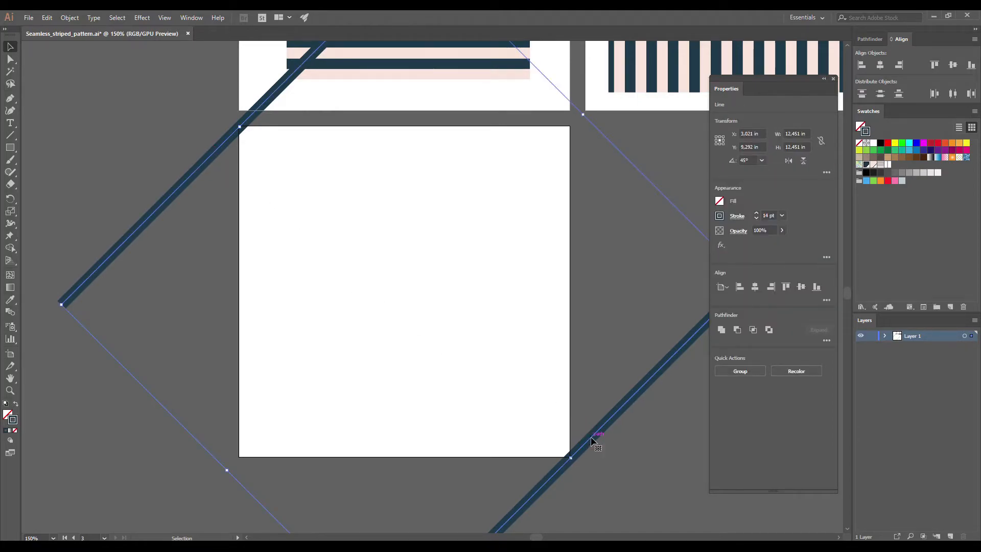
{"action": "left_click", "coordinate": [73, 19]}
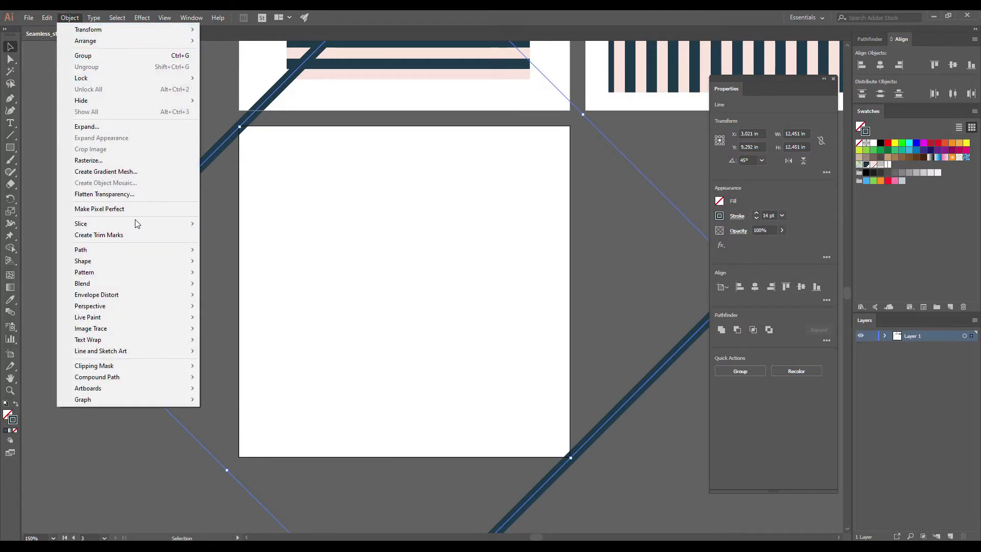
{"action": "mouse_move", "coordinate": [136, 284]}
{"action": "left_click", "coordinate": [212, 284]}
Step: Set the blend spacing to Specified Steps with 9 steps and turn on the preview
{"action": "left_click", "coordinate": [10, 312]}
{"action": "double_click", "coordinate": [11, 313]}
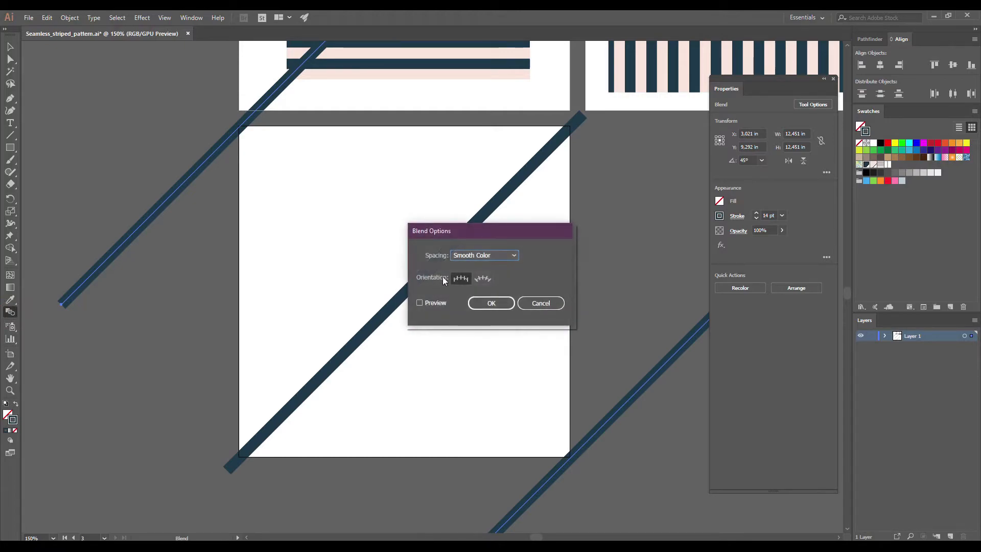
{"action": "left_click", "coordinate": [487, 255]}
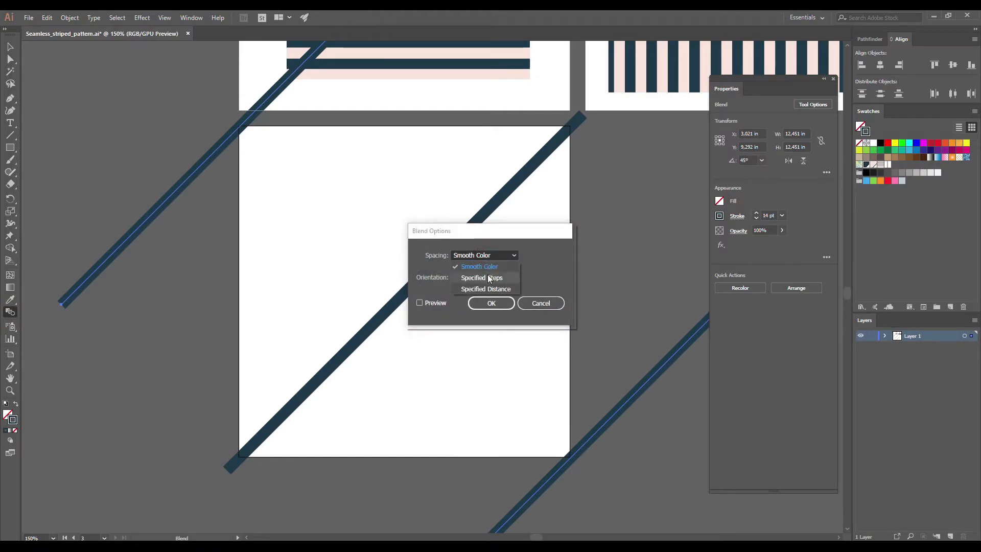
{"action": "left_click", "coordinate": [486, 276]}
{"action": "type", "text": "9"}
{"action": "left_click", "coordinate": [420, 302]}
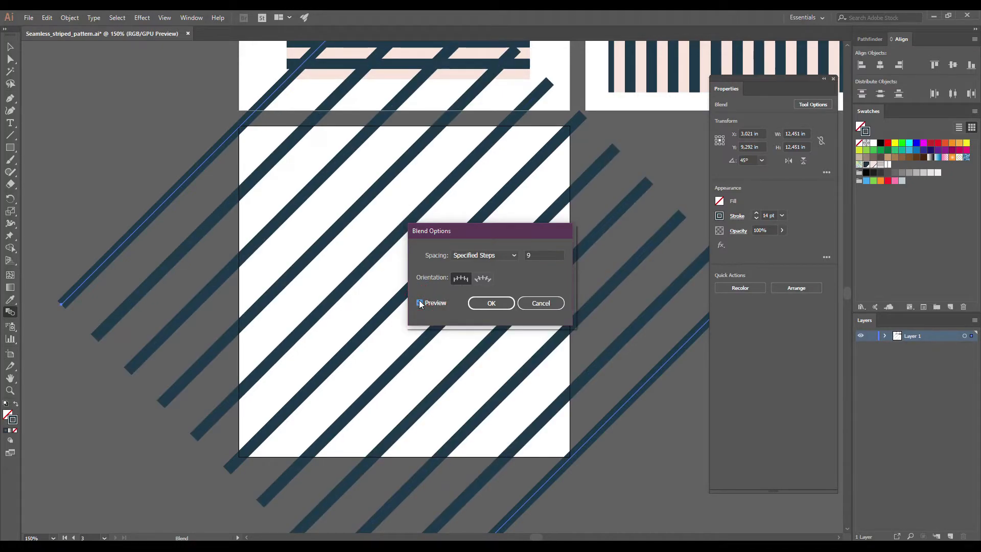
Step: Try 11 specified steps for the blend and refresh its preview
{"action": "left_click", "coordinate": [522, 255]}
{"action": "type", "text": "1"}
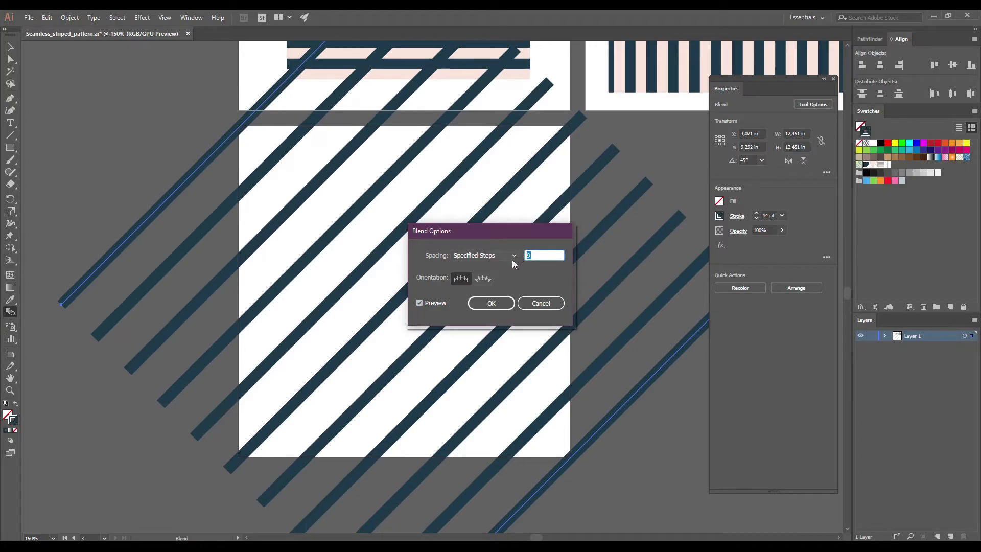
{"action": "type", "text": "1"}
{"action": "left_click", "coordinate": [422, 302]}
{"action": "left_click", "coordinate": [423, 303]}
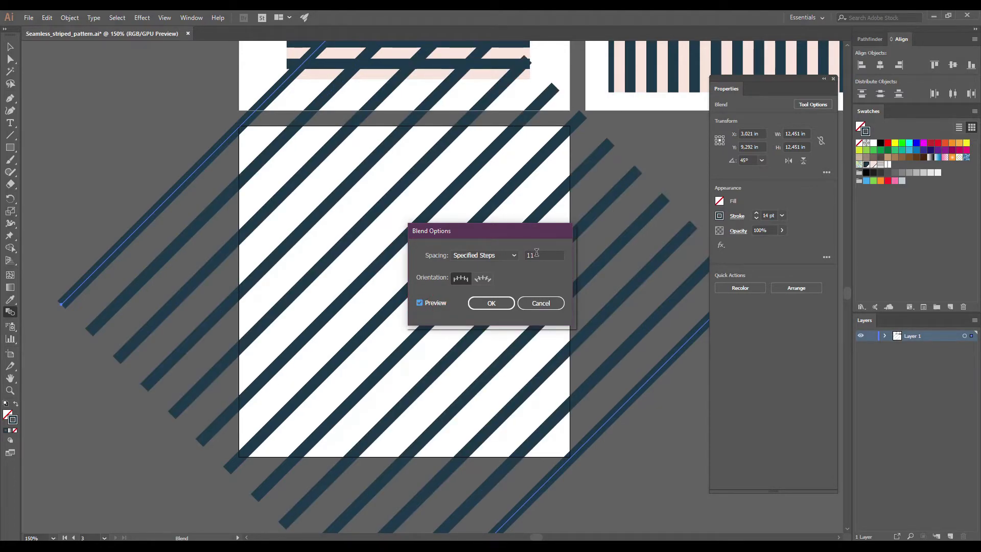
Step: Set the blend to 7 specified steps and apply the blend options
{"action": "left_click", "coordinate": [536, 253]}
{"action": "left_click", "coordinate": [420, 303]}
{"action": "left_click", "coordinate": [419, 302]}
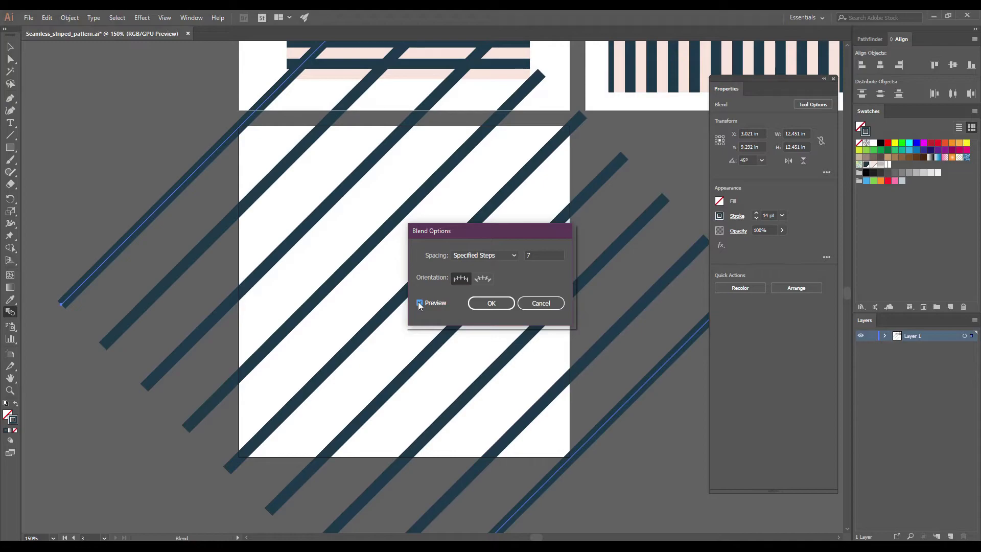
{"action": "left_click", "coordinate": [472, 303]}
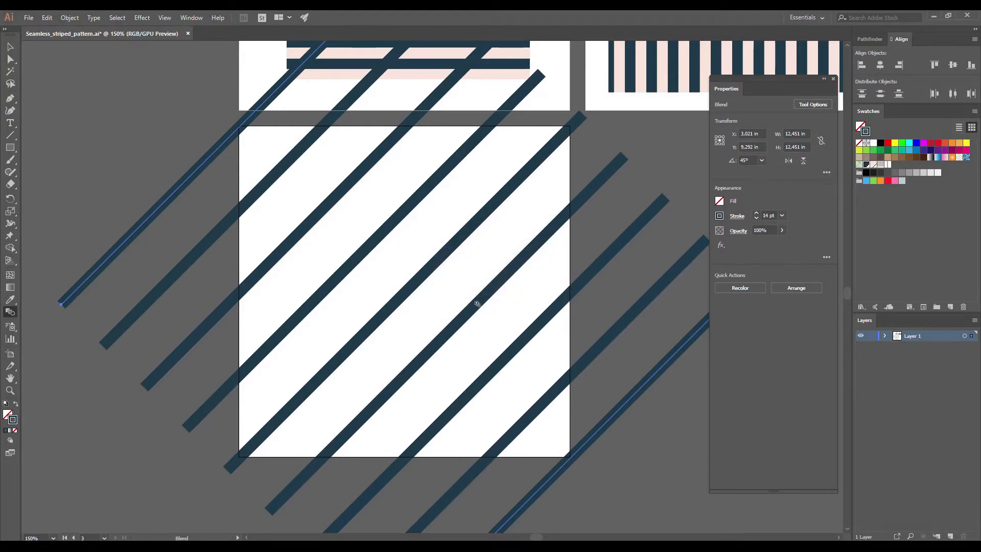
{"action": "key", "text": "v"}
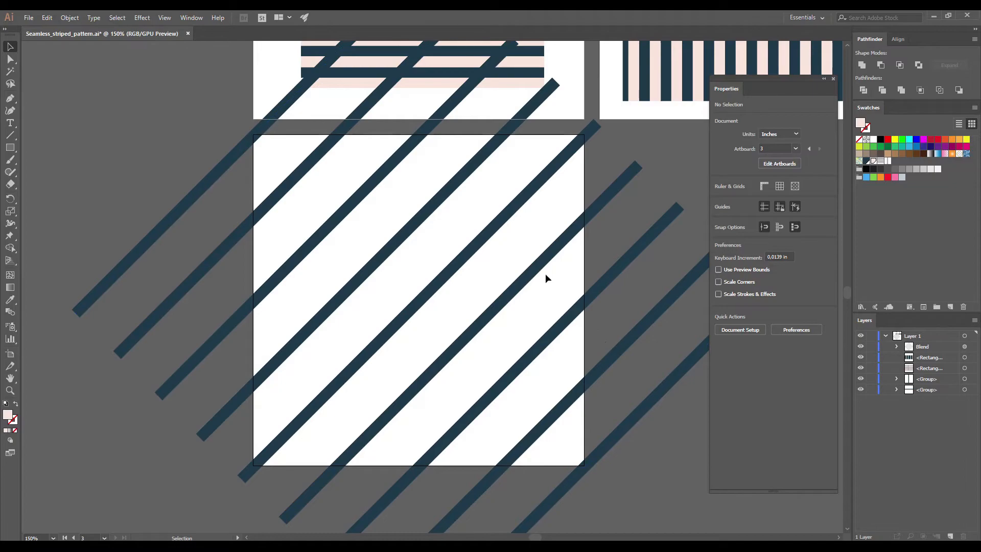
Step: Expand the diagonal line blend into separate lines, with object, fill and stroke included
{"action": "left_click_drag", "start_coordinate": [84, 181], "coordinate": [348, 367]}
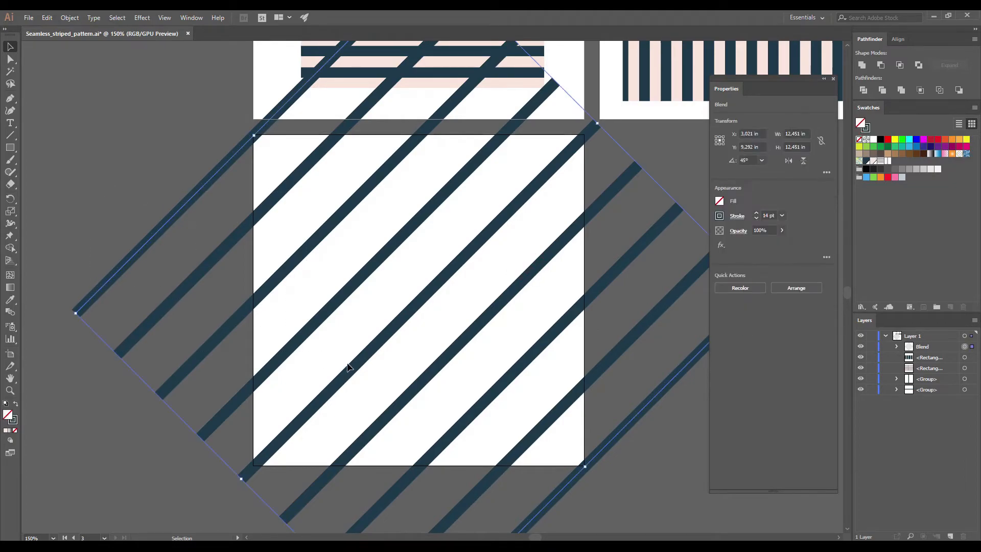
{"action": "left_click", "coordinate": [70, 18]}
{"action": "left_click", "coordinate": [108, 126]}
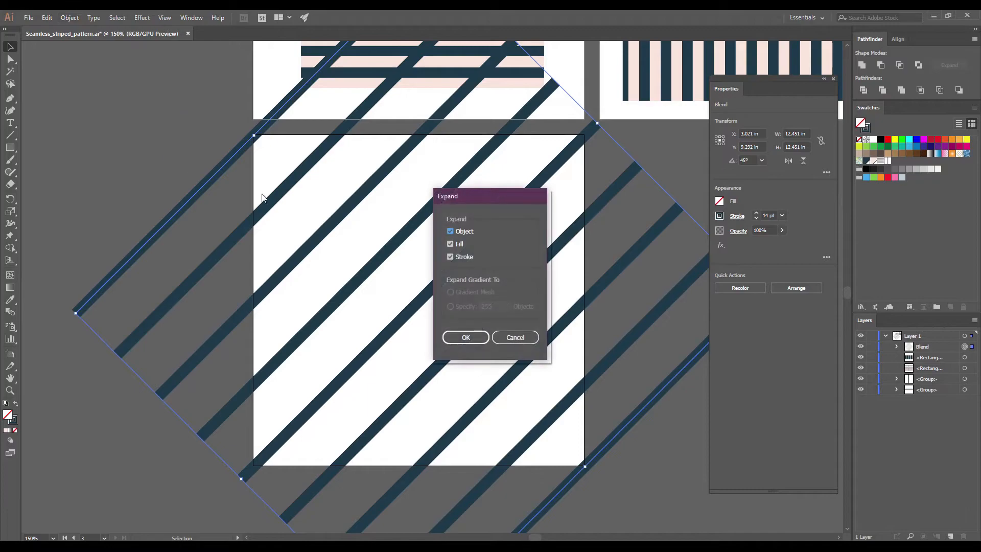
{"action": "left_click", "coordinate": [472, 342]}
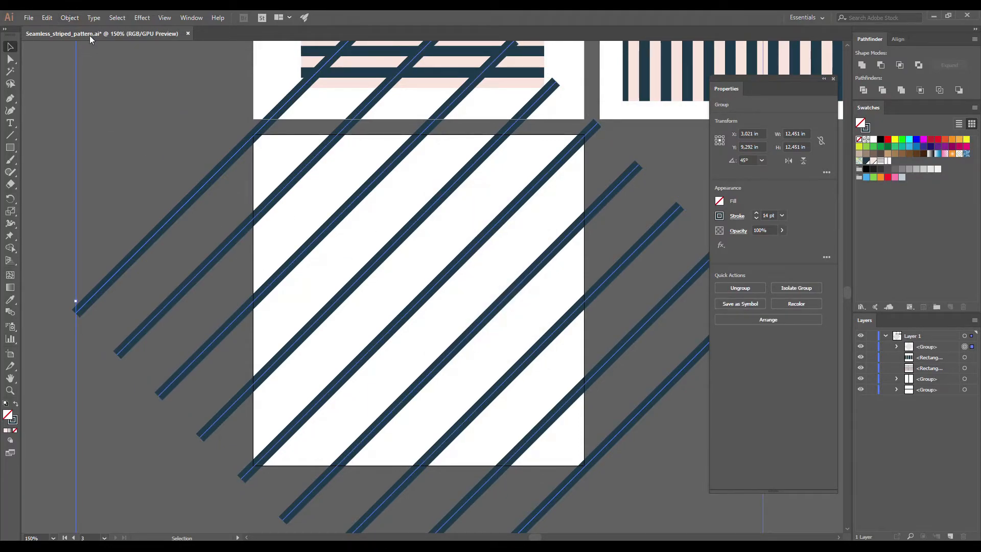
Step: Expand the fill and stroke of the grouped diagonal lines into filled shapes
{"action": "left_click", "coordinate": [75, 17]}
{"action": "left_click", "coordinate": [110, 127]}
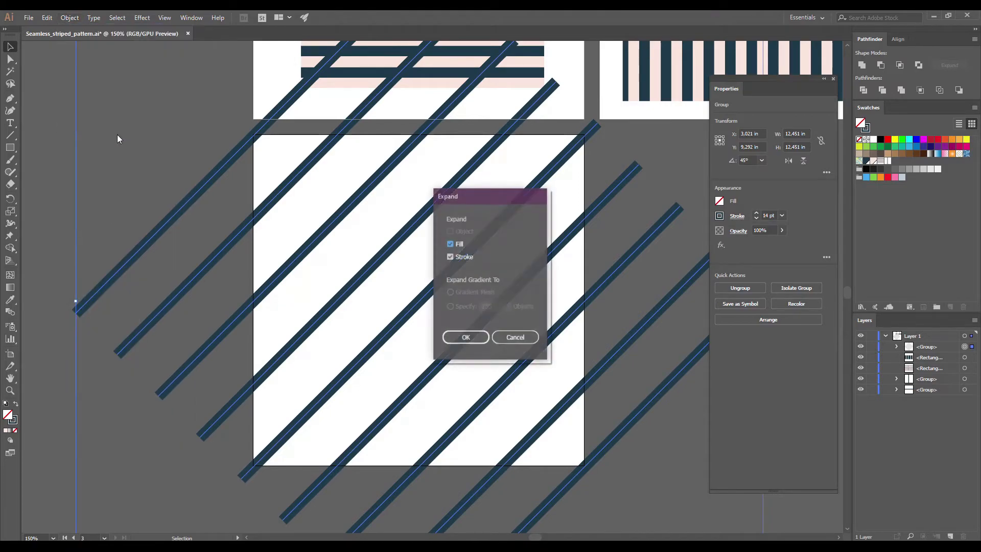
{"action": "left_click", "coordinate": [458, 341]}
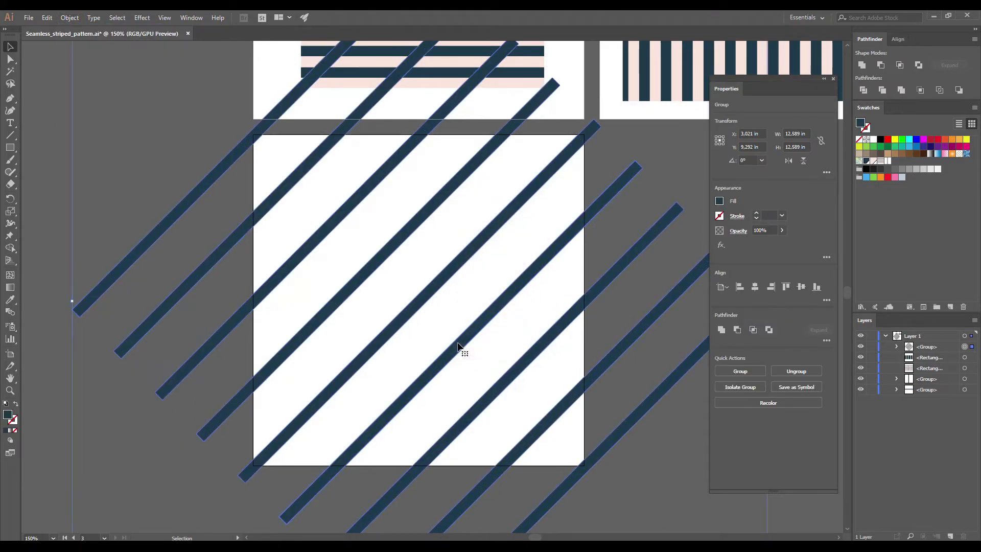
{"action": "left_click", "coordinate": [157, 160]}
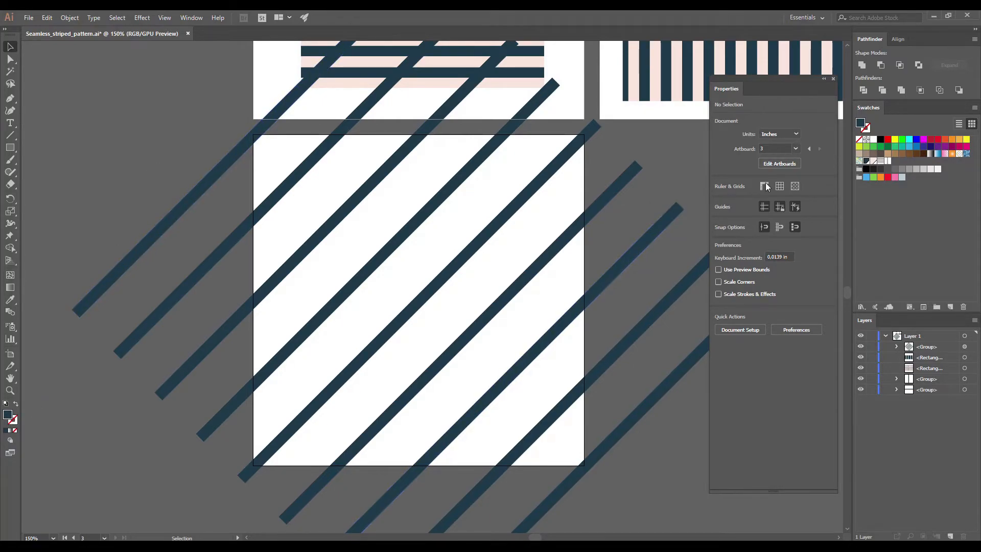
Step: Create a 6 by 6 in pink square without a stroke over the diagonal stripes and move it roughly over the third artboard
{"action": "left_click", "coordinate": [874, 161]}
{"action": "left_click", "coordinate": [10, 148]}
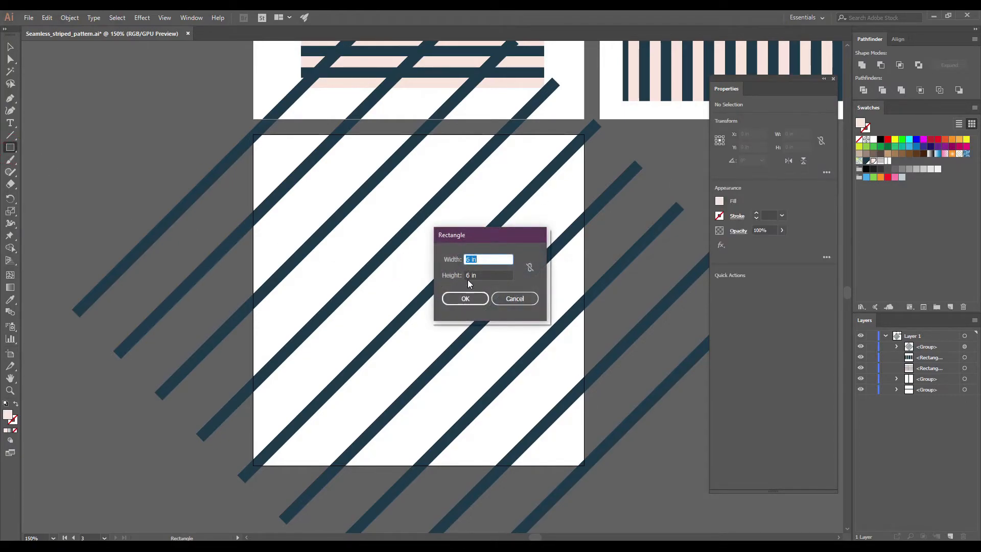
{"action": "left_click", "coordinate": [464, 298]}
{"action": "key", "text": "v"}
{"action": "left_click_drag", "start_coordinate": [472, 302], "coordinate": [381, 204]}
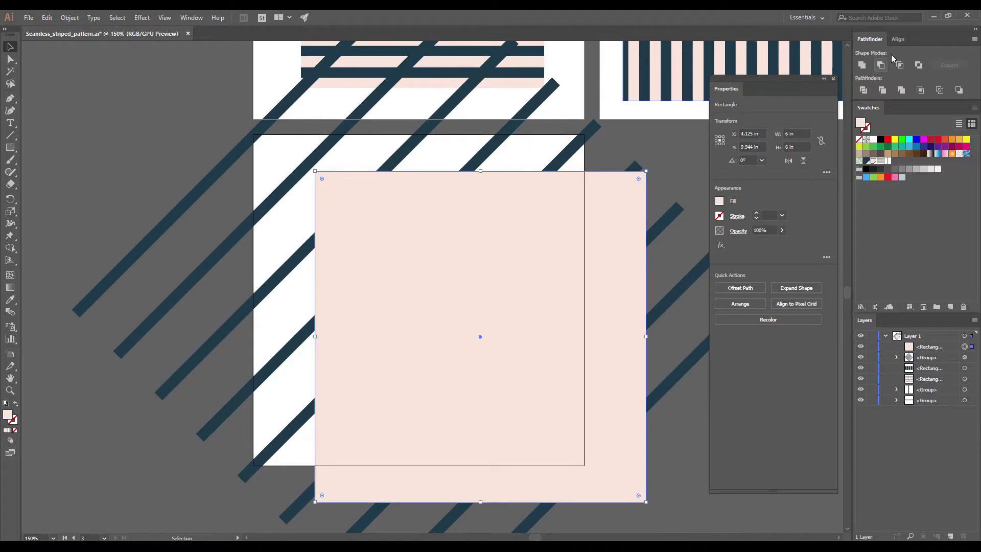
Step: Center the pink square horizontally and vertically on the third artboard
{"action": "left_click", "coordinate": [897, 39]}
{"action": "left_click", "coordinate": [879, 64]}
{"action": "left_click", "coordinate": [938, 65]}
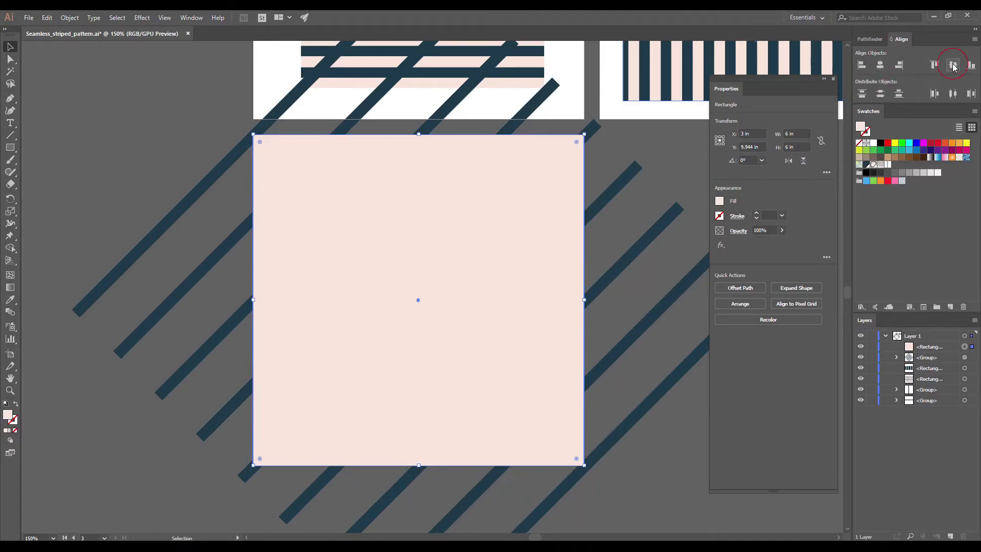
Step: Crop the diagonal stripes to the pink square with the Pathfinder Crop operation
{"action": "left_click", "coordinate": [192, 17]}
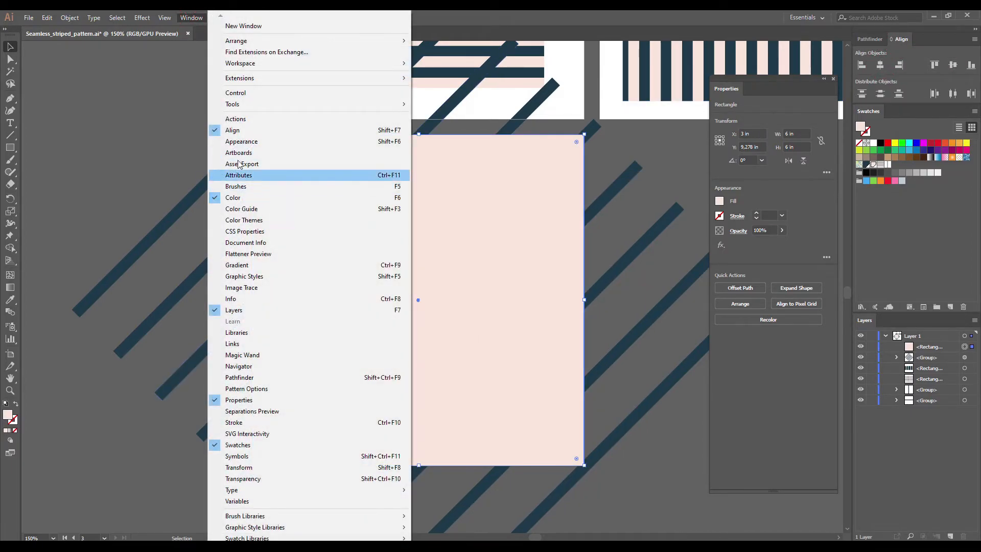
{"action": "left_click", "coordinate": [163, 133]}
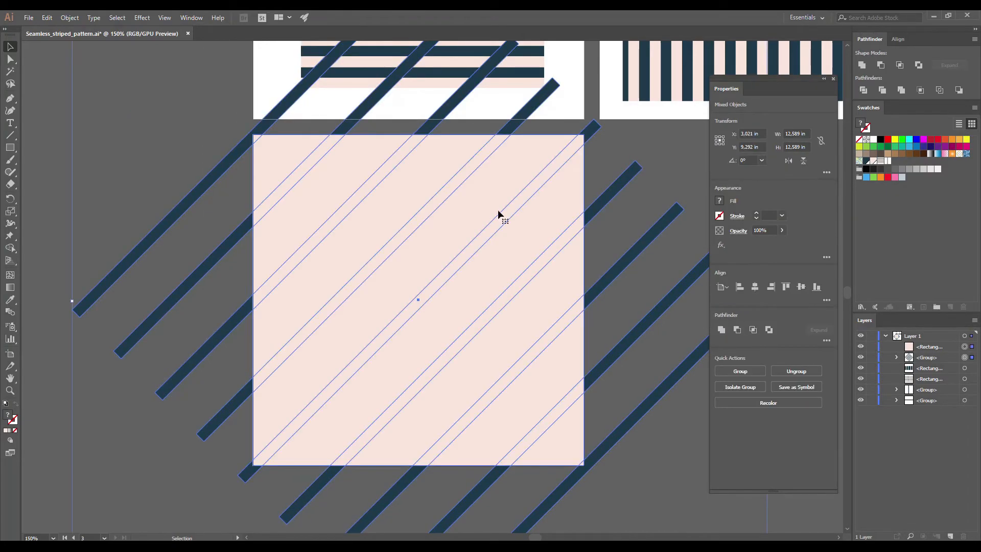
{"action": "left_click", "coordinate": [191, 17]}
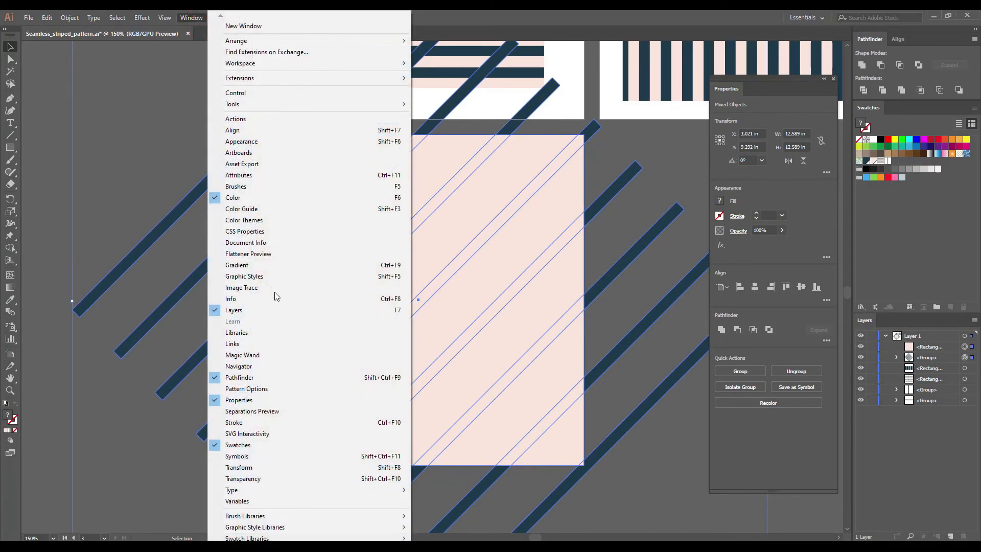
{"action": "left_click", "coordinate": [828, 340]}
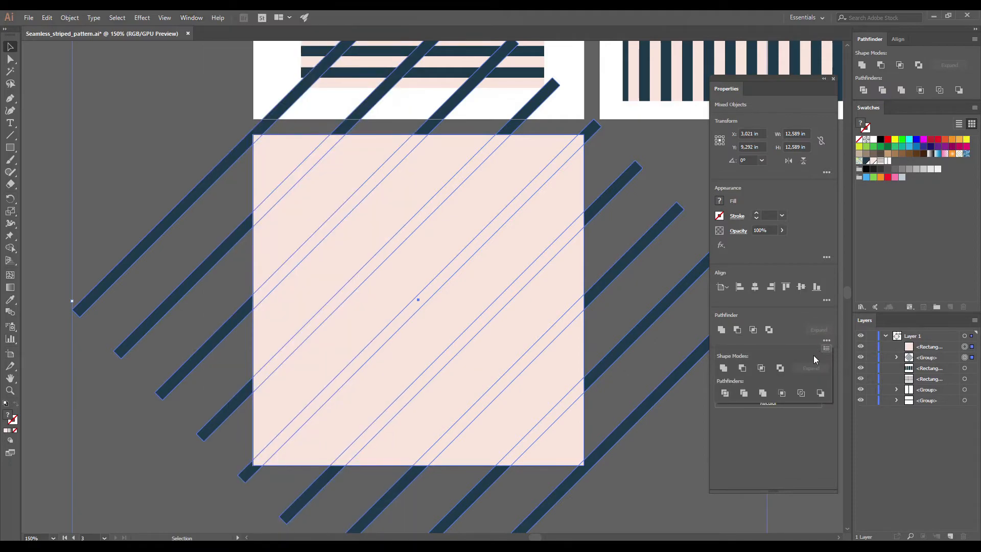
{"action": "left_click", "coordinate": [780, 393]}
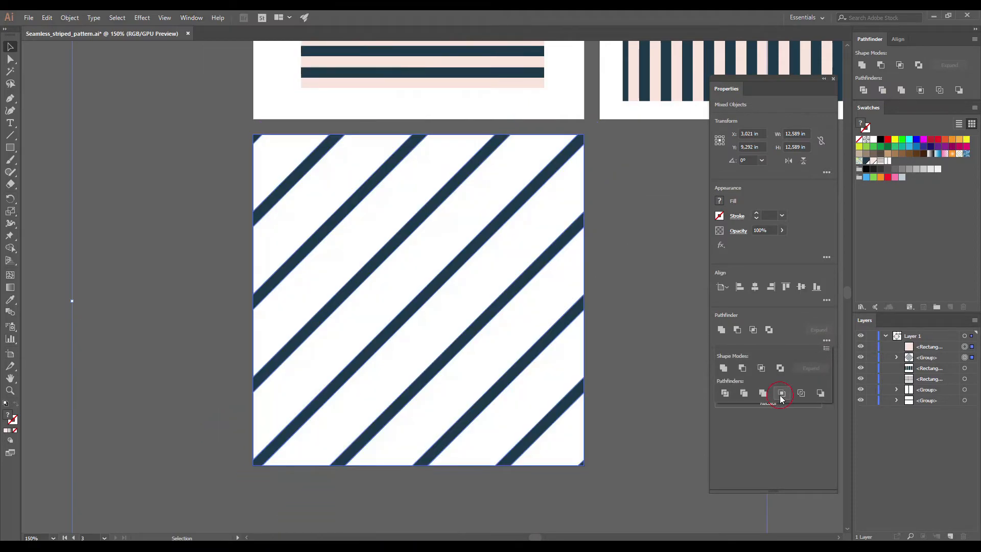
{"action": "left_click", "coordinate": [657, 331]}
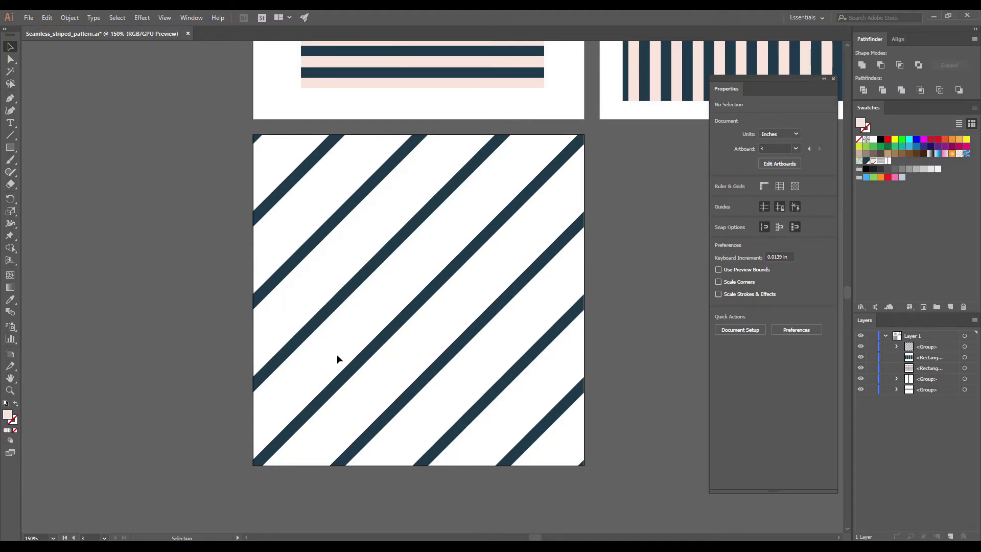
Step: Create a new 6 by 6 in pink square for the background of the cropped diagonal stripes
{"action": "left_click", "coordinate": [10, 147]}
{"action": "left_click", "coordinate": [414, 295]}
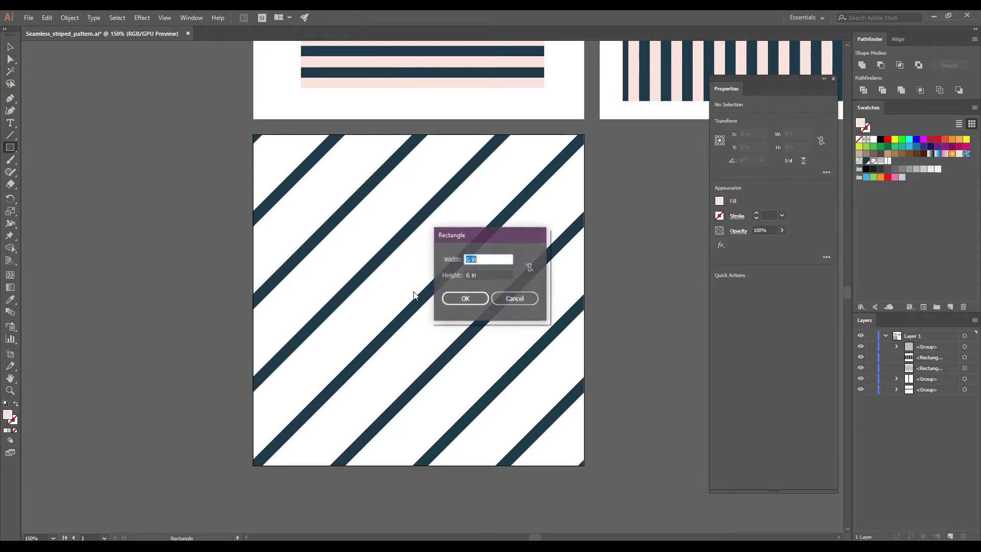
{"action": "left_click", "coordinate": [465, 298]}
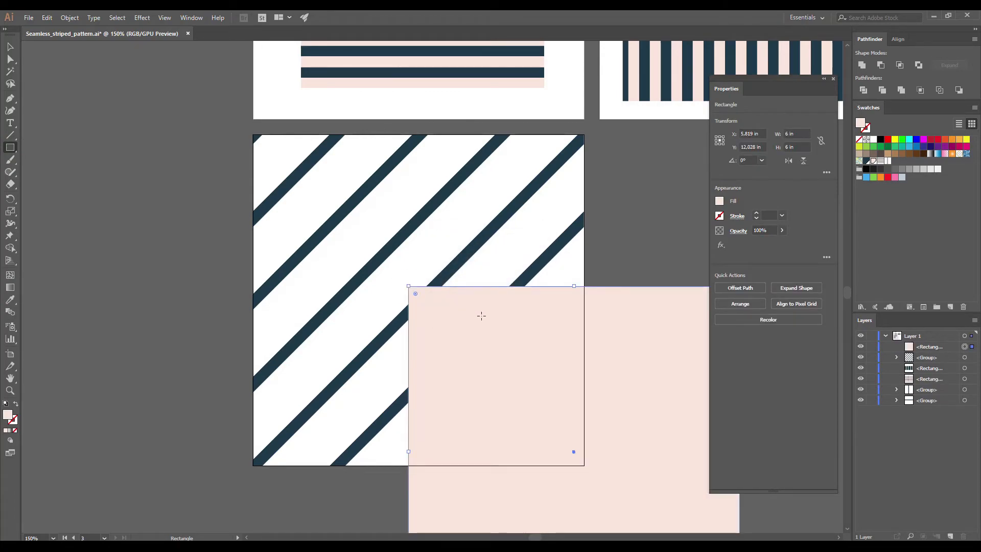
{"action": "key", "text": "v"}
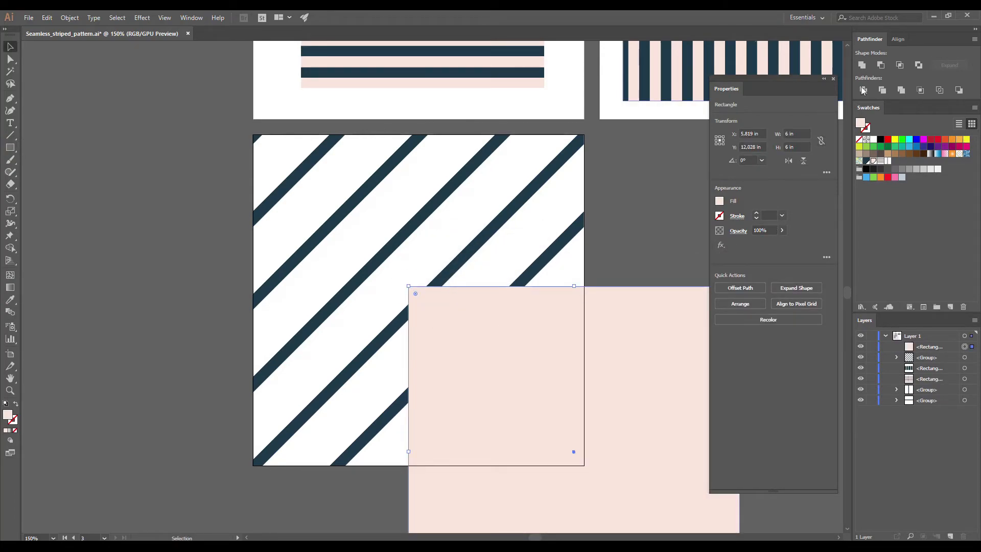
Step: Align the new background square to the horizontal and vertical center of the third artboard
{"action": "left_click", "coordinate": [898, 39]}
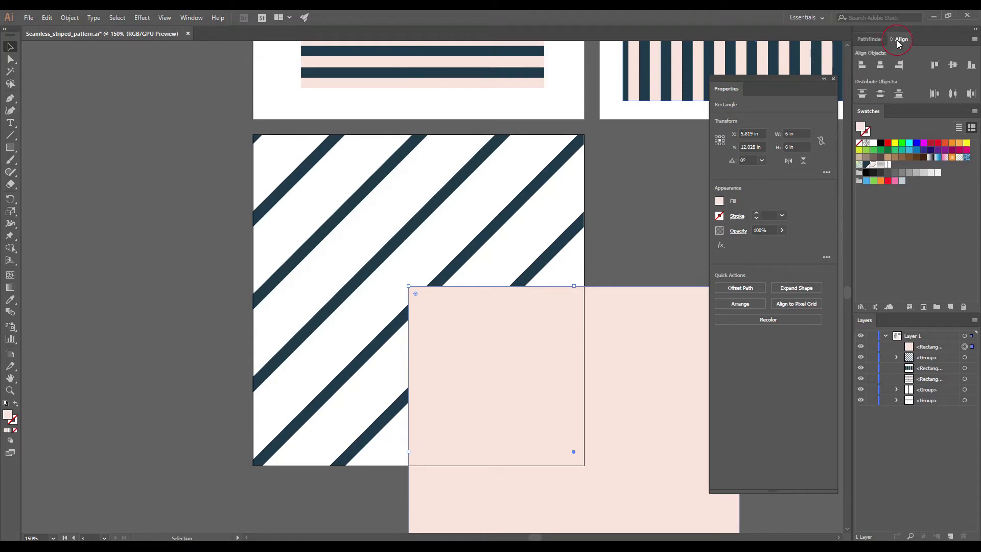
{"action": "left_click", "coordinate": [883, 68]}
{"action": "left_click", "coordinate": [952, 65]}
Step: Send the pink background square to the back, behind the diagonal stripes
{"action": "right_click", "coordinate": [403, 232]}
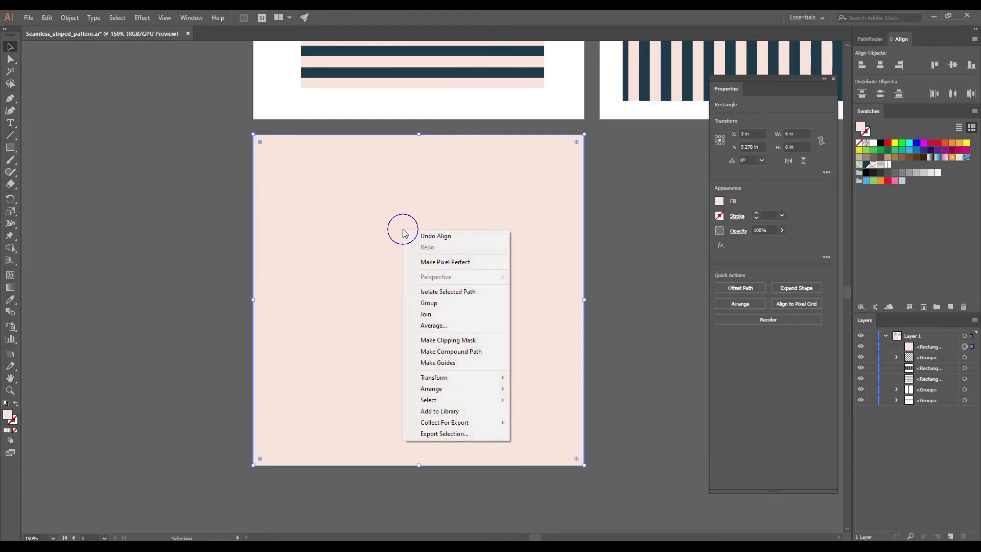
{"action": "mouse_move", "coordinate": [458, 389]}
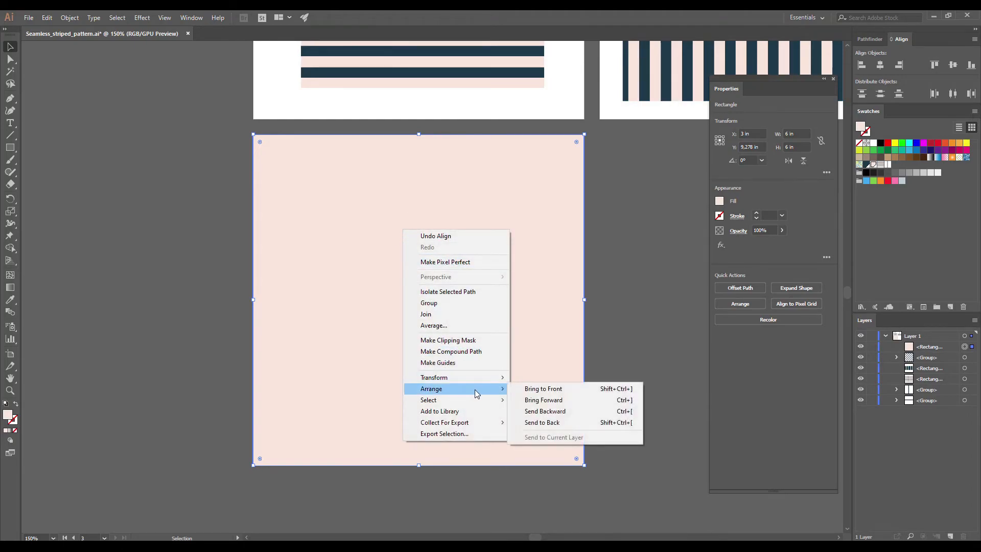
{"action": "left_click", "coordinate": [539, 421]}
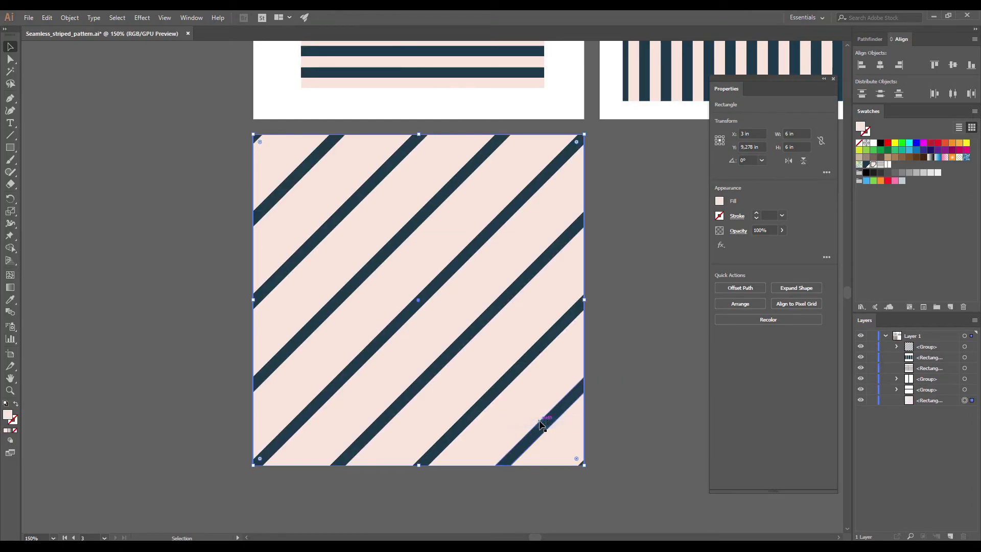
{"action": "left_click", "coordinate": [628, 330]}
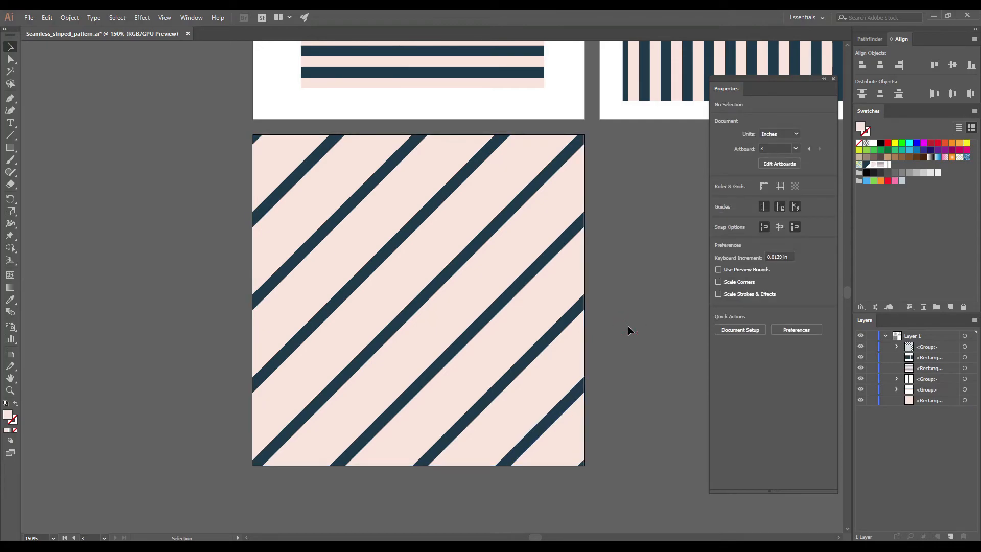
Step: Save the diagonal stripes together with their pink background square as a new pattern swatch
{"action": "left_click", "coordinate": [327, 195]}
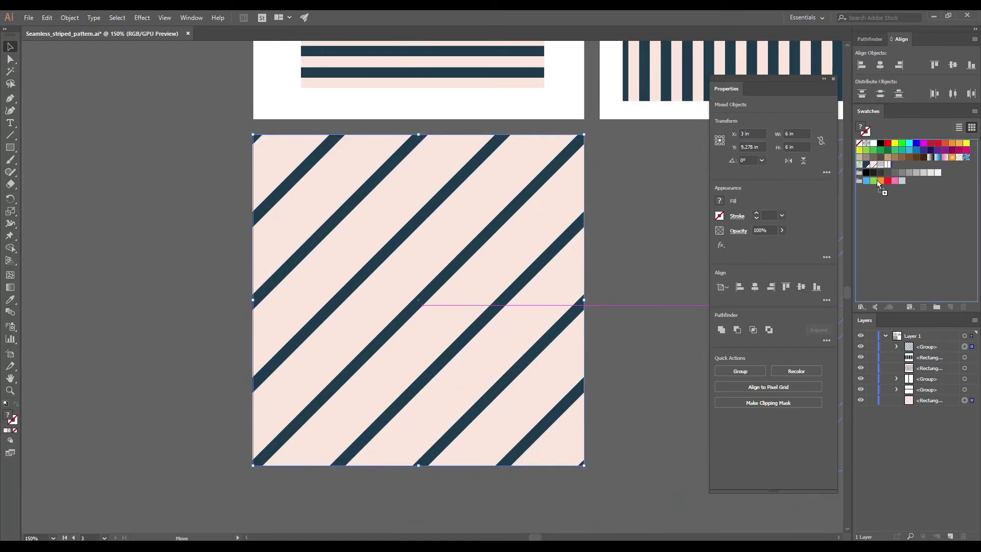
{"action": "left_click", "coordinate": [640, 234]}
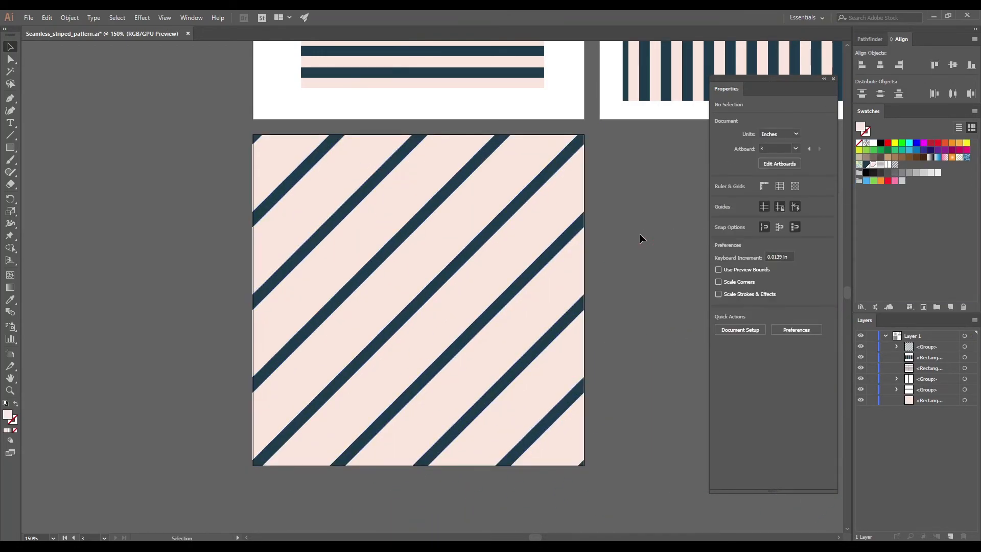
Step: Draw a test circle about 3.44 in wide beside the third artboard's lower-left corner, filled with the new diagonal stripe pattern
{"action": "left_click_drag", "start_coordinate": [627, 307], "coordinate": [627, 167]}
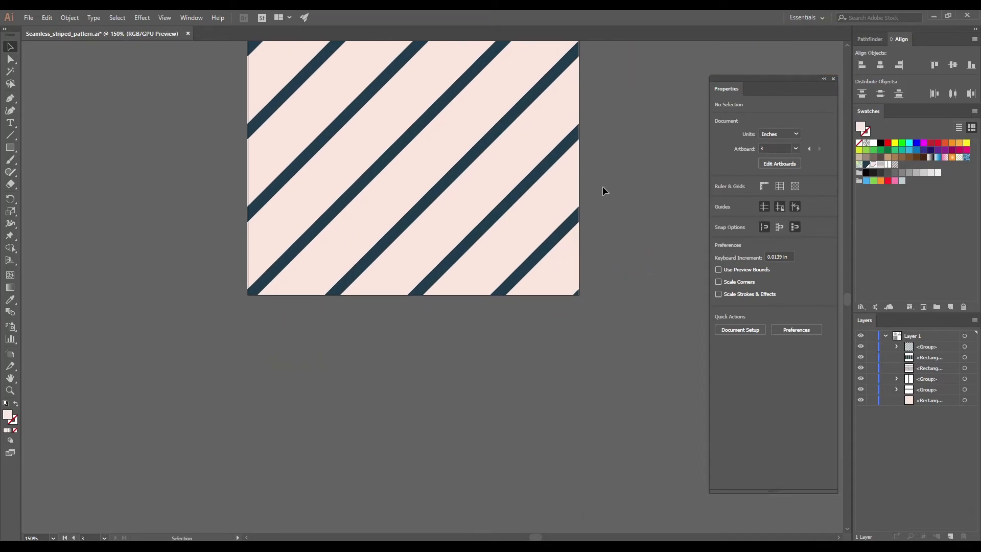
{"action": "left_click", "coordinate": [894, 164]}
{"action": "left_click", "coordinate": [10, 147]}
{"action": "left_click", "coordinate": [35, 171]}
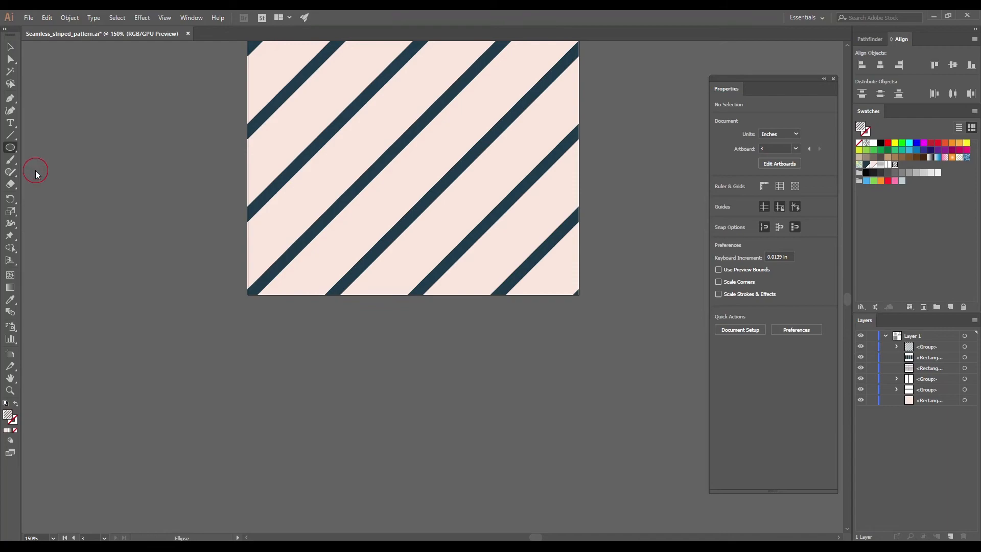
{"action": "left_click_drag", "start_coordinate": [173, 380], "coordinate": [94, 286]}
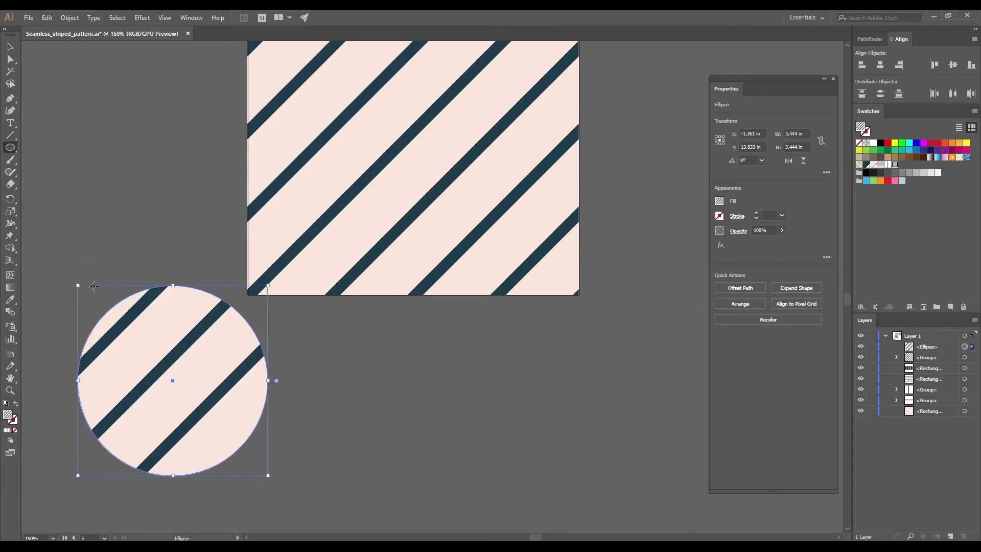
Step: Move the pattern-filled test circle slightly and delete it
{"action": "key", "text": "v"}
{"action": "left_click_drag", "start_coordinate": [173, 361], "coordinate": [190, 391]}
{"action": "key", "text": "Delete"}
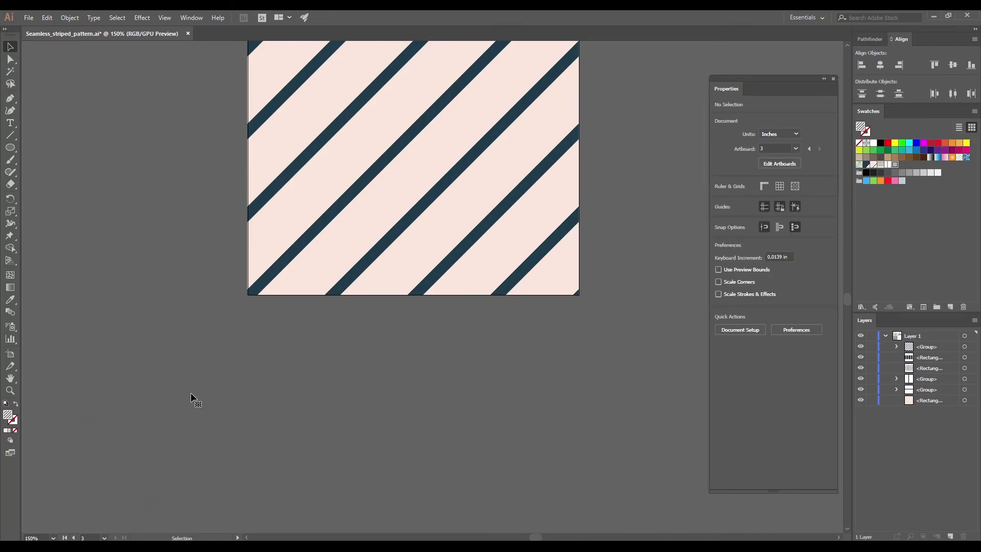
{"action": "left_click_drag", "start_coordinate": [625, 179], "coordinate": [494, 359]}
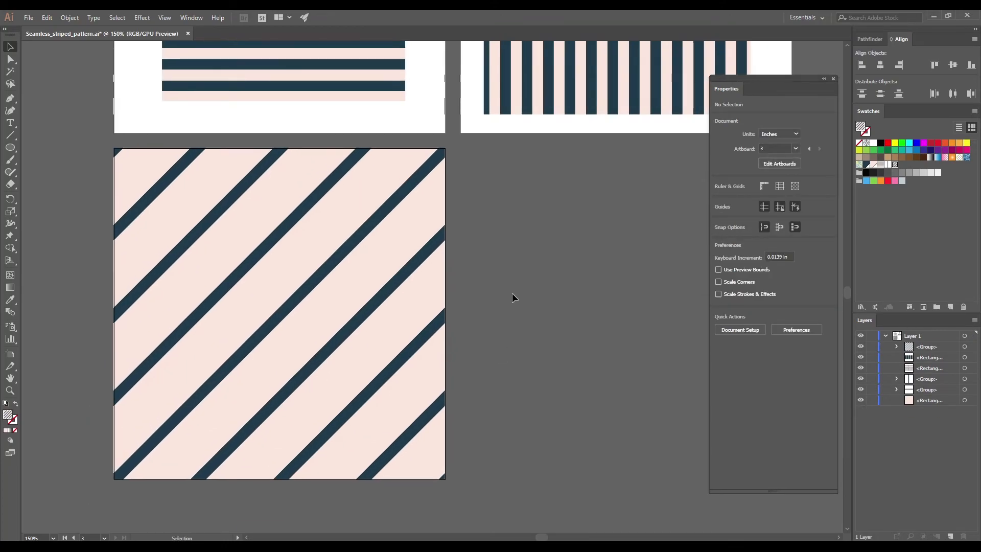
{"action": "scroll", "coordinate": [526, 278], "scroll_direction": "down", "scroll_amount": 1}
{"action": "left_click_drag", "start_coordinate": [560, 270], "coordinate": [508, 339]}
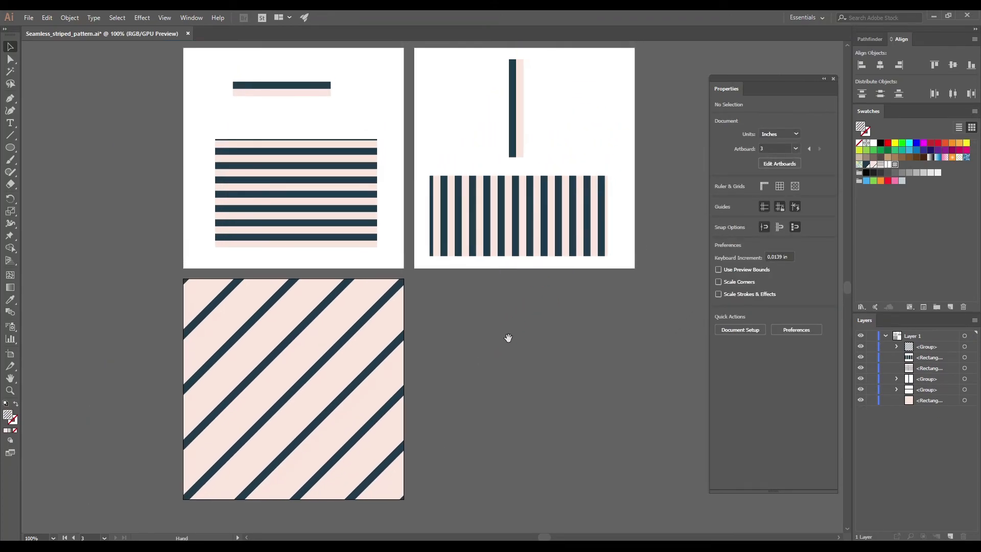